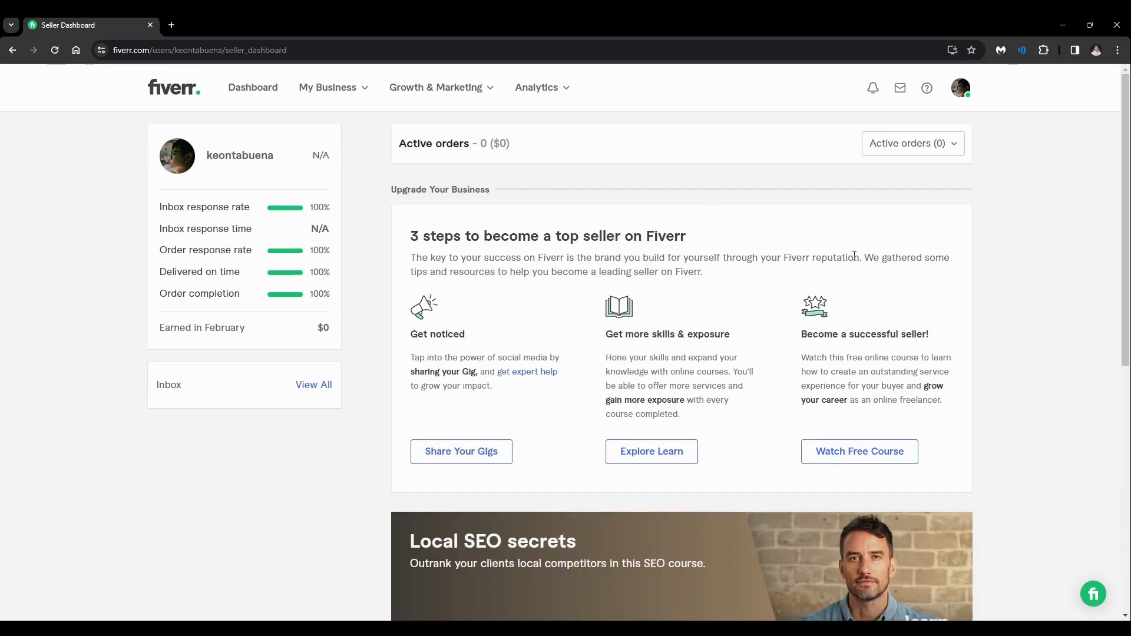
Open the seller profile page and check its active gigs and drafts.
click(960, 87)
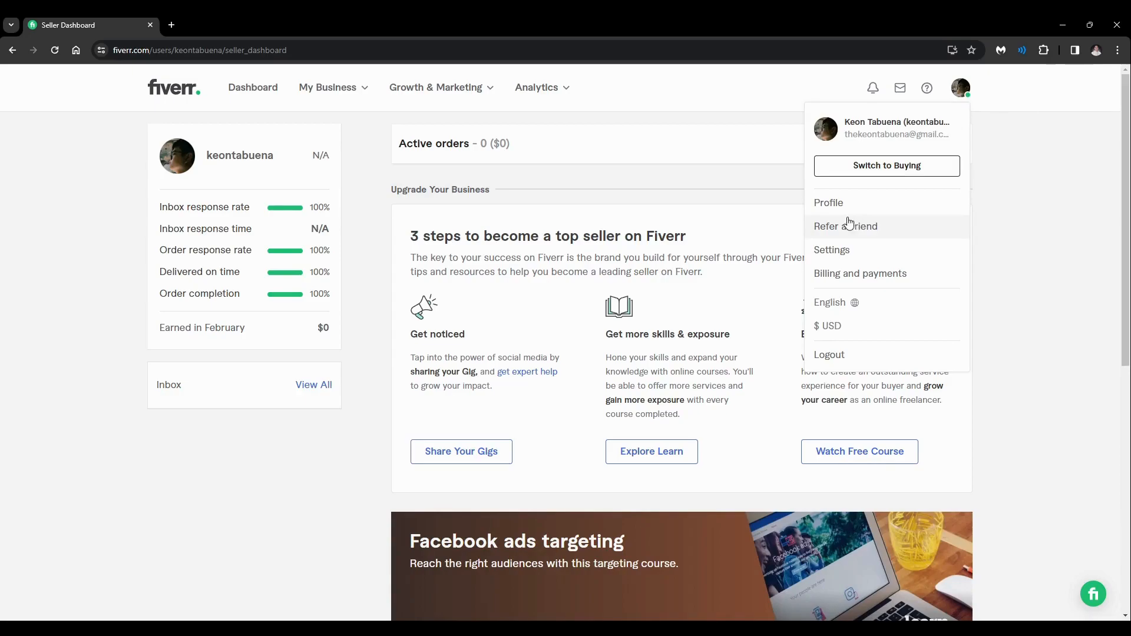
click(861, 211)
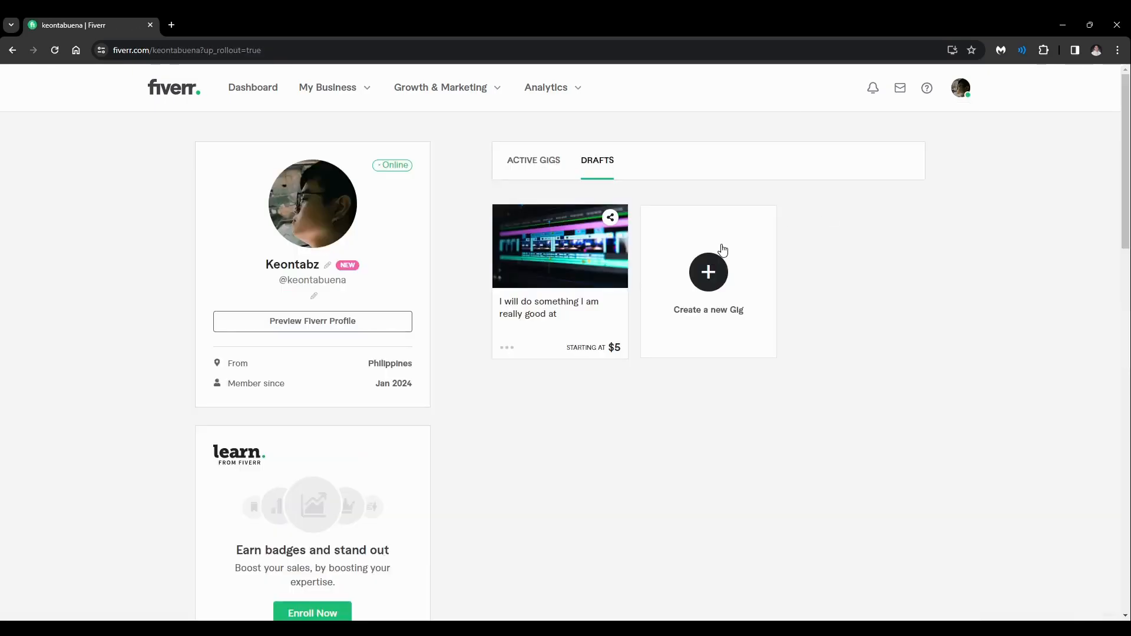
click(533, 162)
click(588, 175)
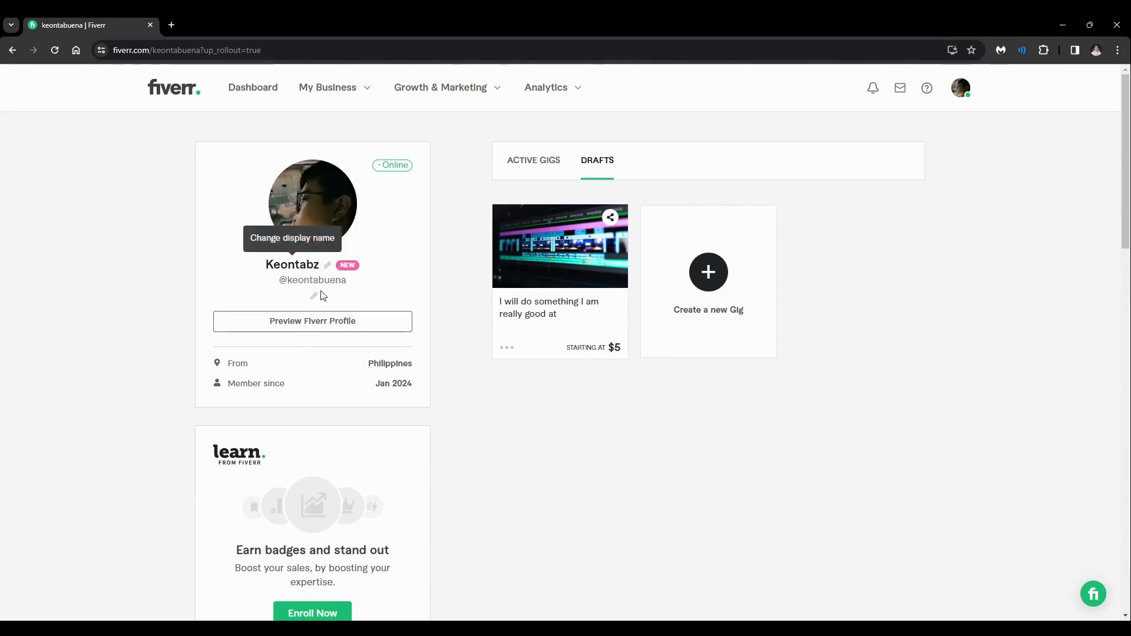
Review the profile description, and examine the entry forms for languages and skills without adding anything.
scroll(530, 439, down, 2)
scroll(553, 422, up, 1)
scroll(648, 471, down, 5)
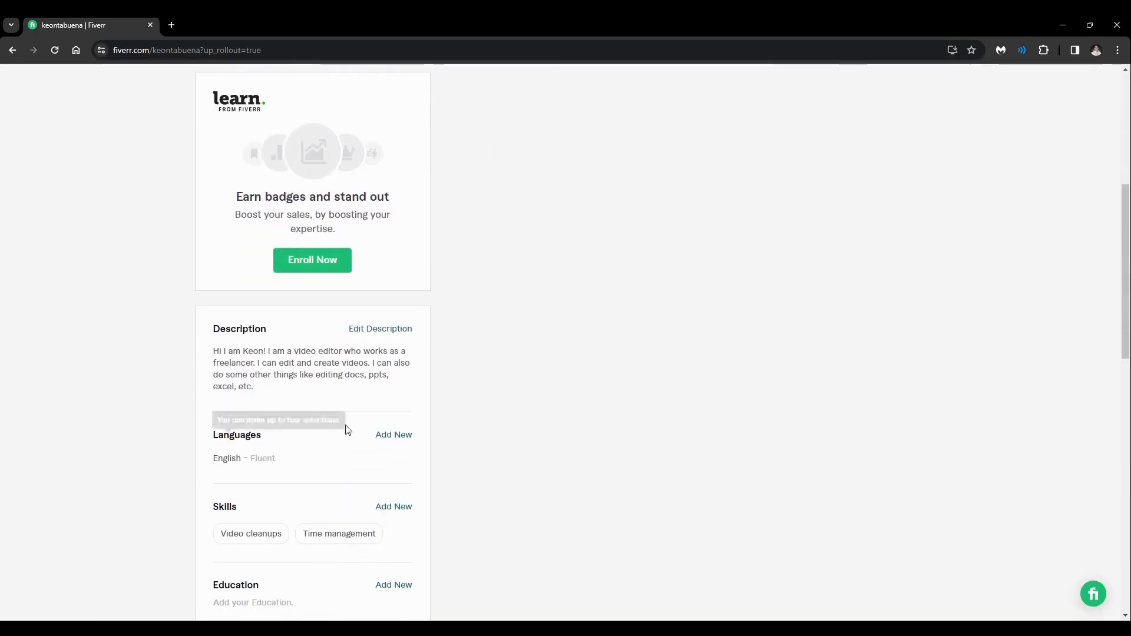
scroll(391, 435, up, 1)
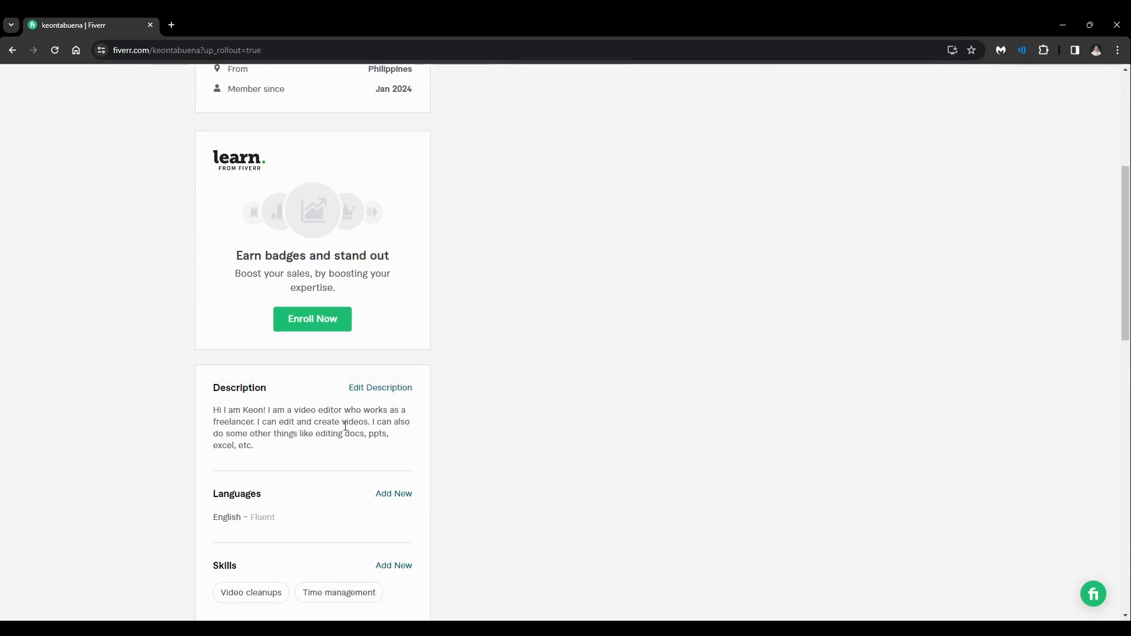
scroll(366, 430, down, 1)
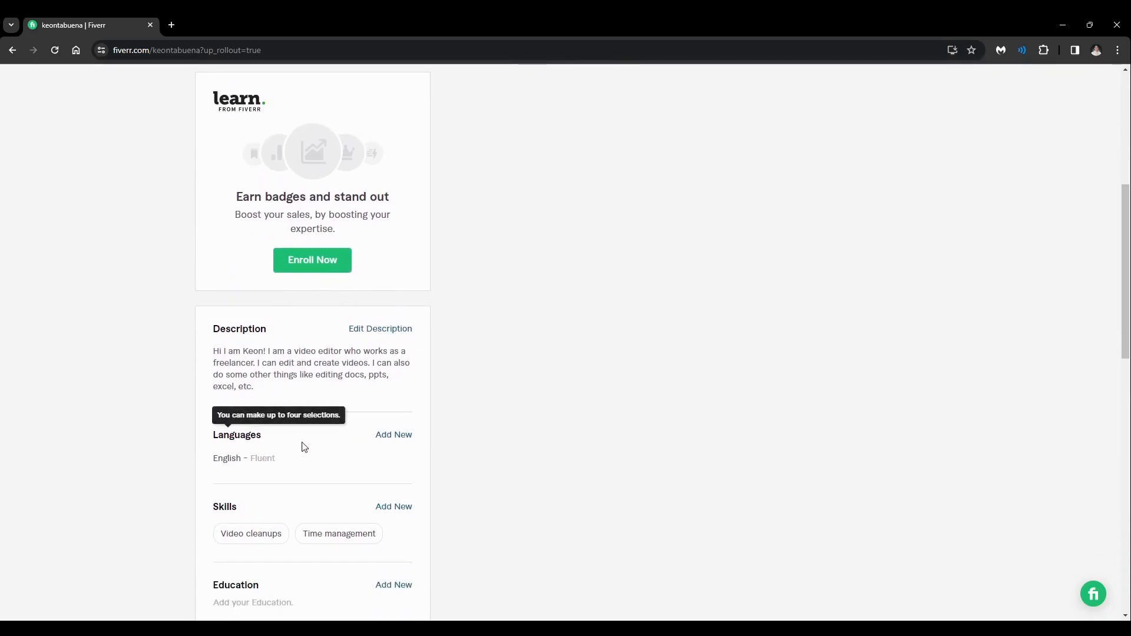
scroll(212, 391, down, 1)
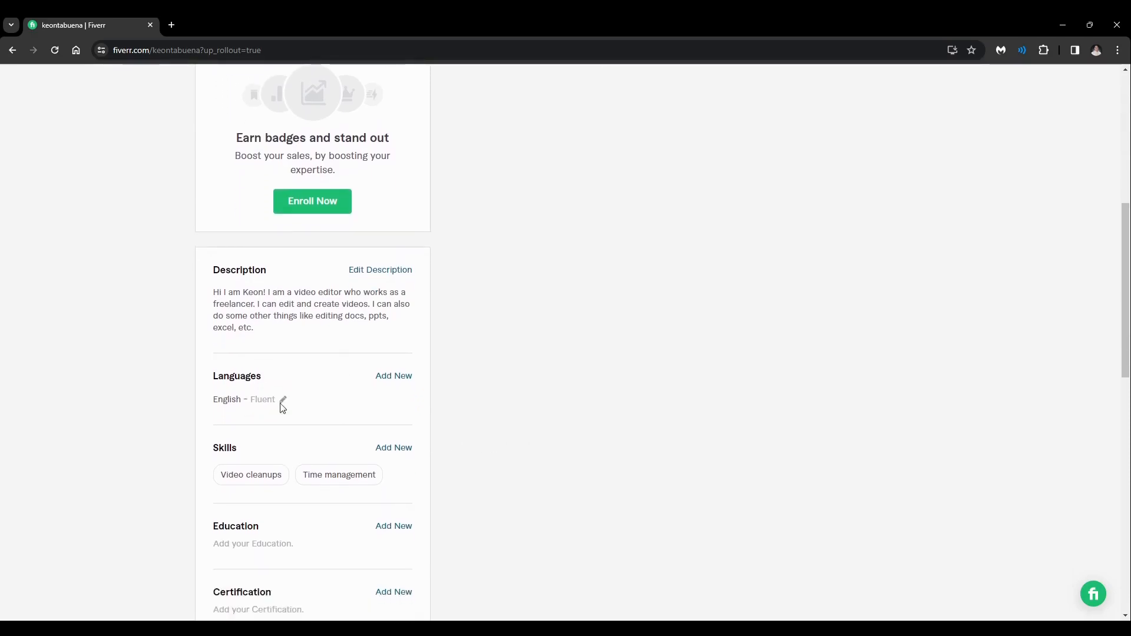
click(394, 377)
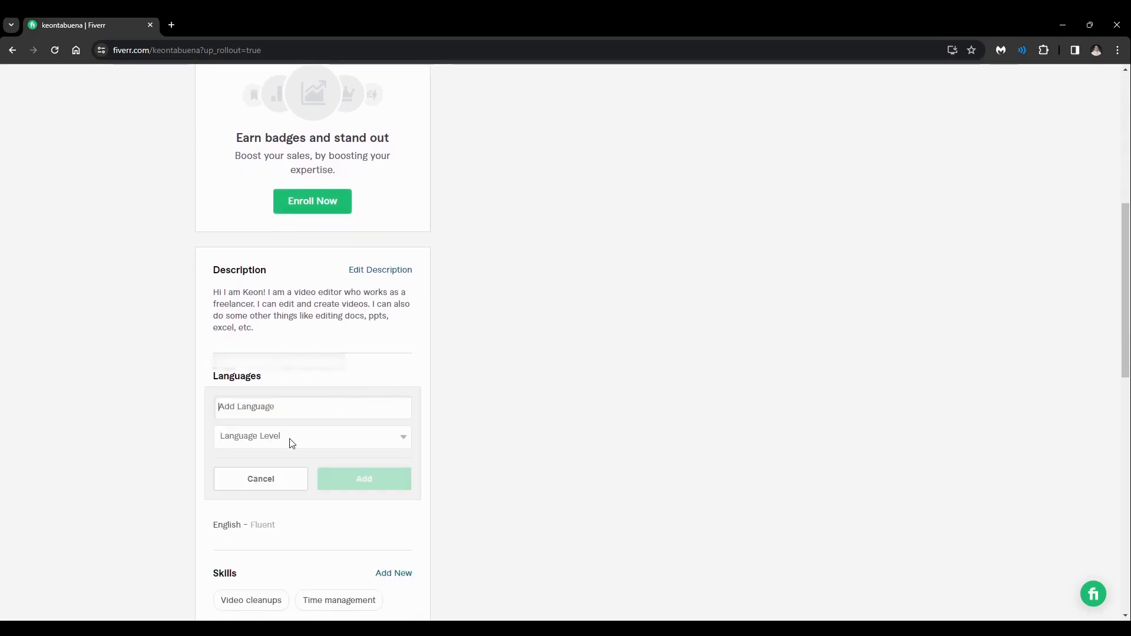
click(283, 485)
scroll(448, 430, down, 1)
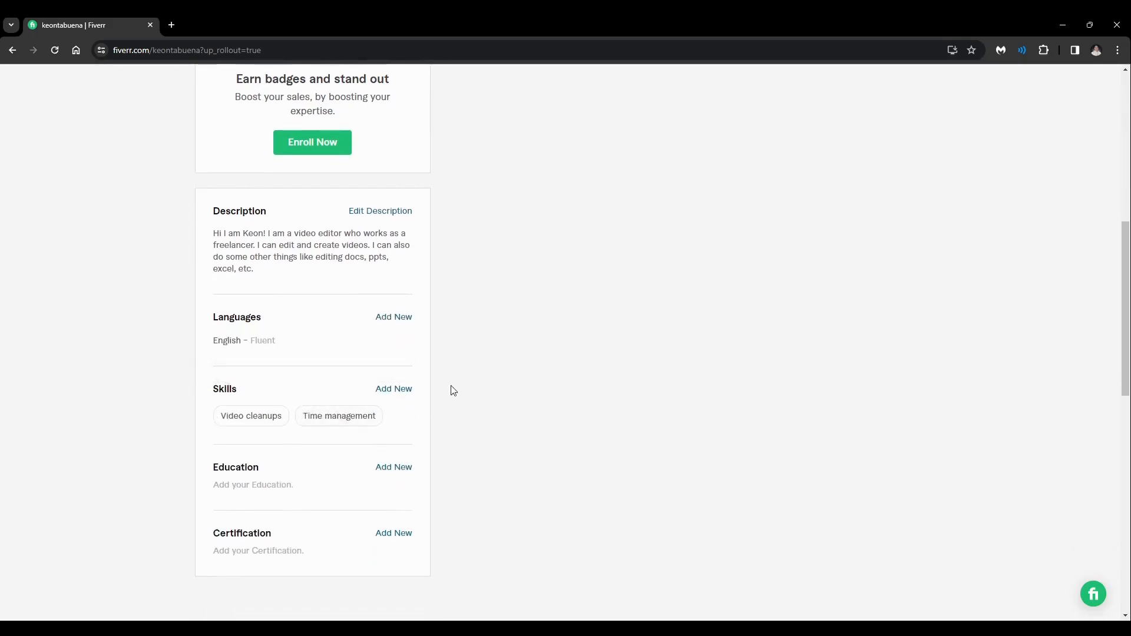
click(390, 393)
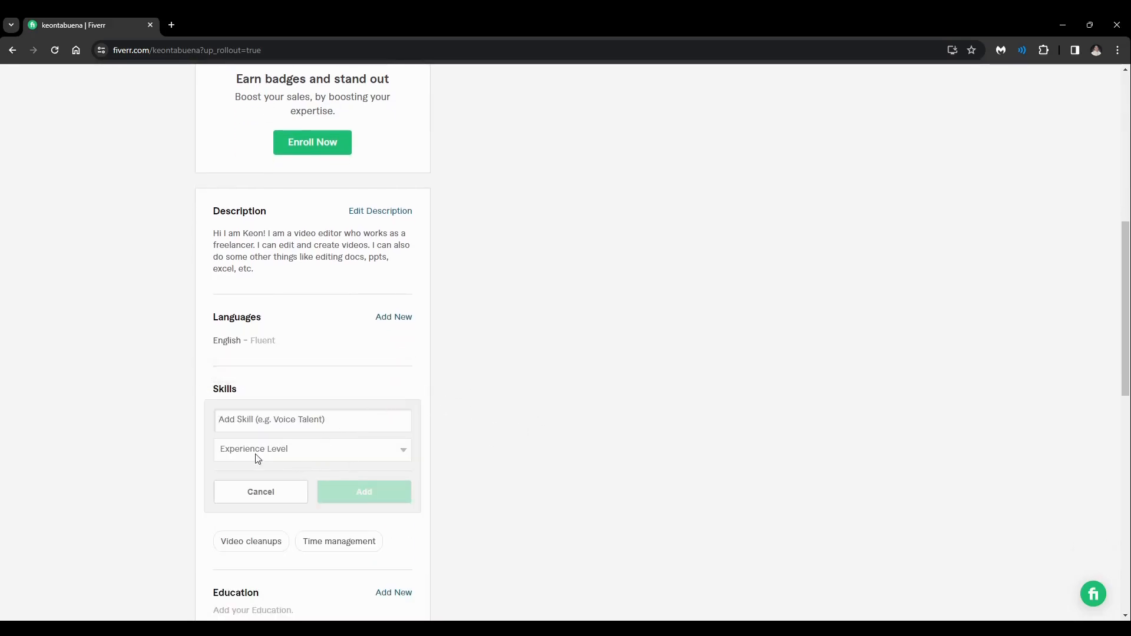
click(265, 493)
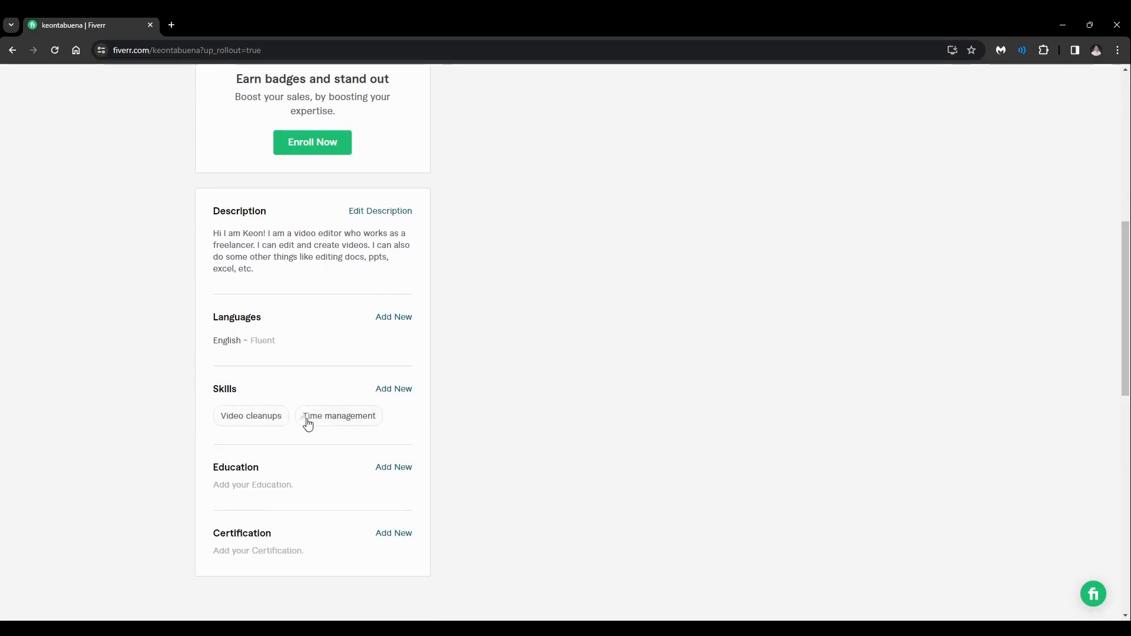
Examine the profile's education and certification entry forms, cancelling each without adding anything.
scroll(306, 423, down, 2)
click(403, 352)
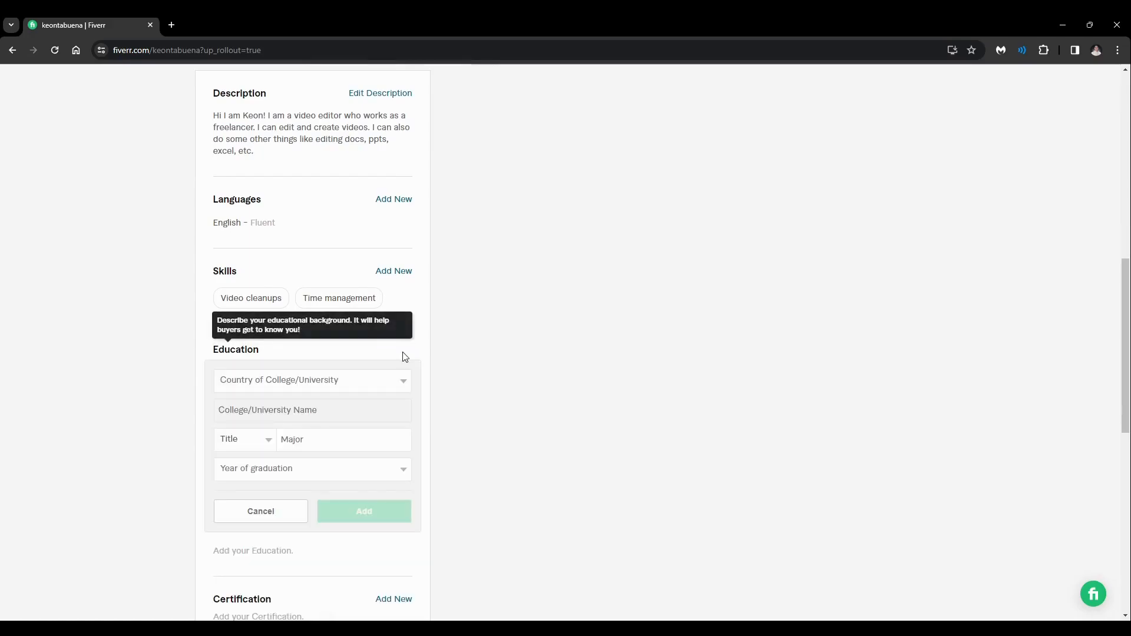
scroll(278, 416, up, 2)
scroll(347, 407, down, 3)
scroll(353, 415, up, 1)
scroll(427, 503, down, 2)
scroll(442, 518, up, 2)
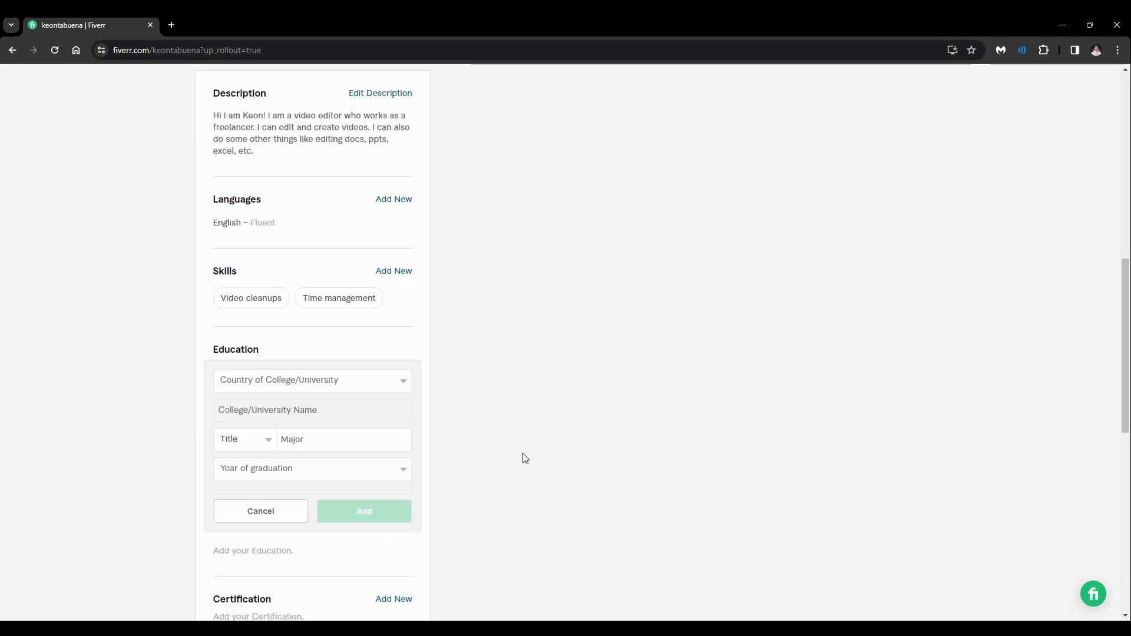
click(275, 518)
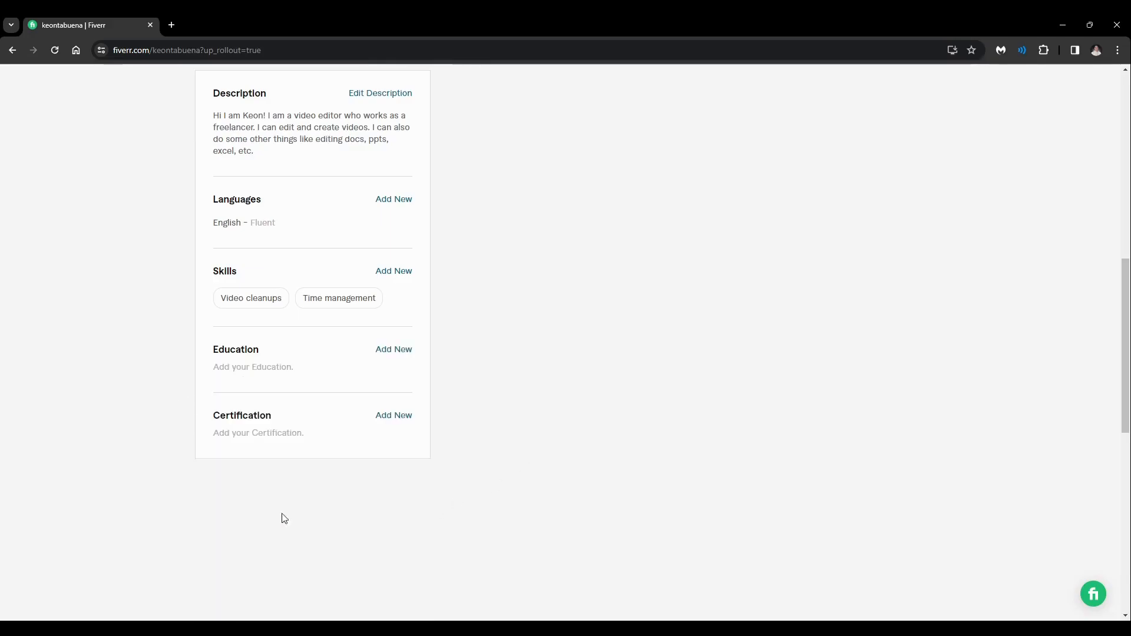
click(393, 417)
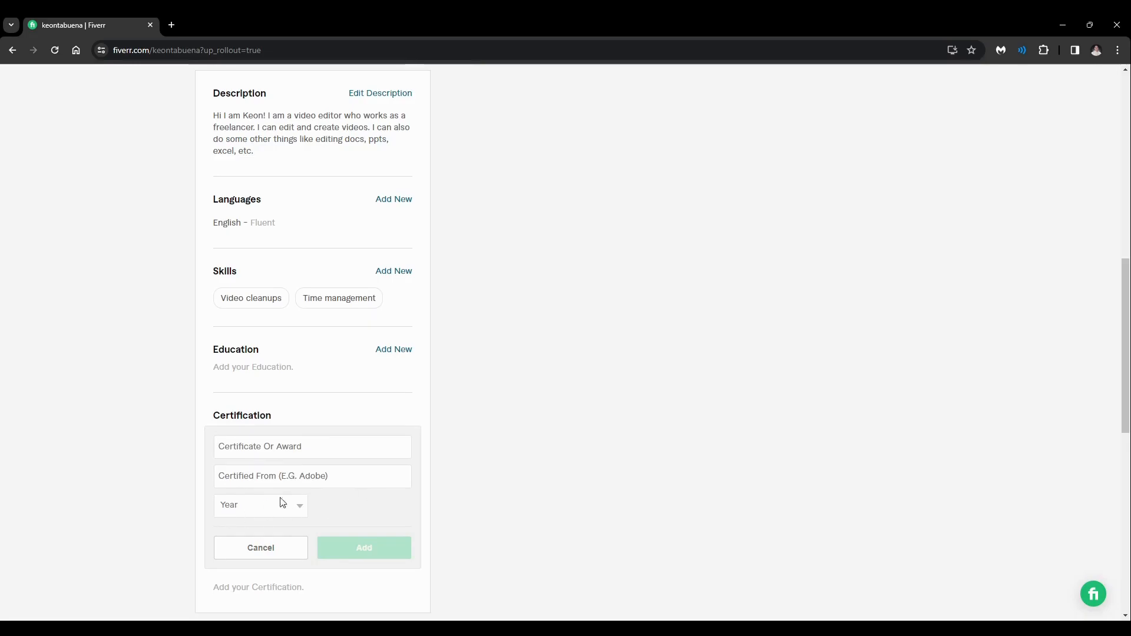
click(282, 551)
Start creating a new gig from the profile's active gigs.
scroll(613, 379, up, 10)
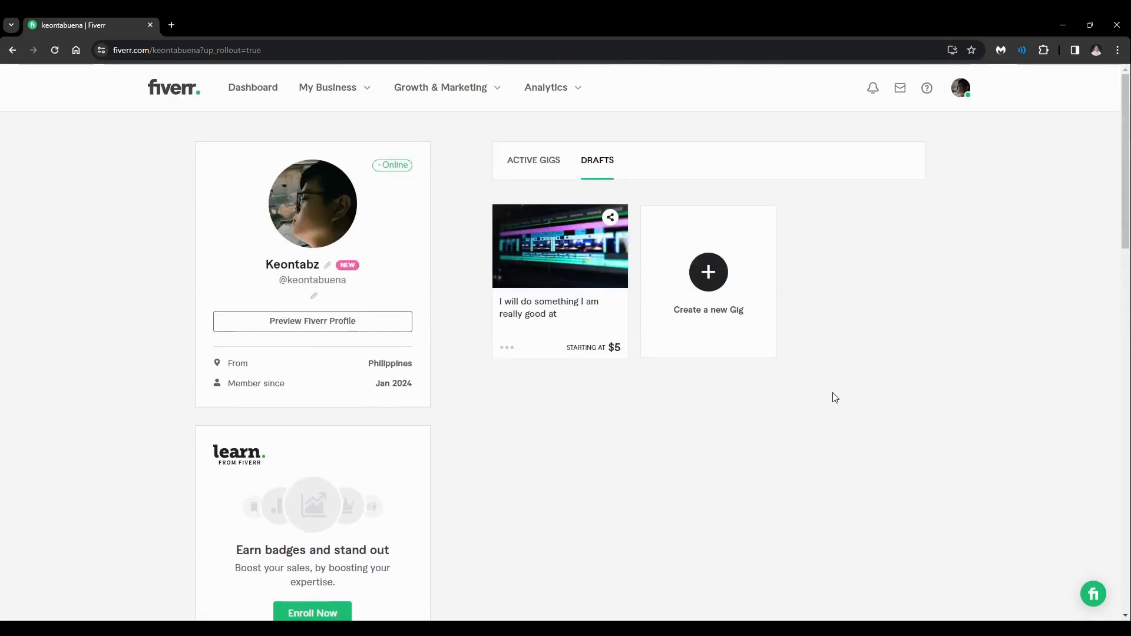
click(536, 161)
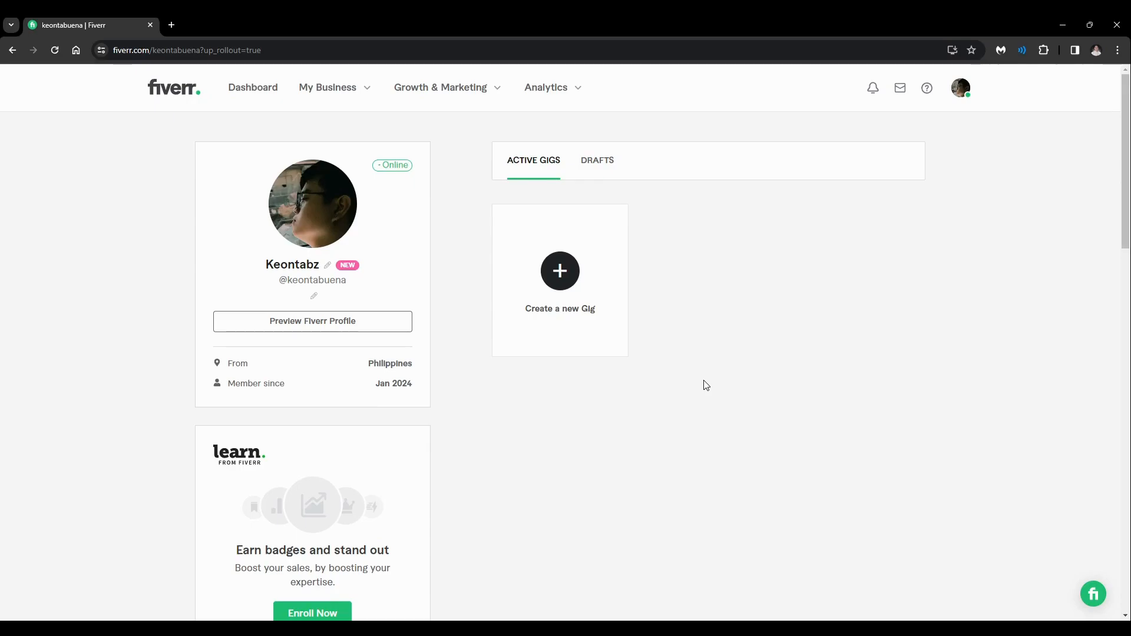
click(560, 279)
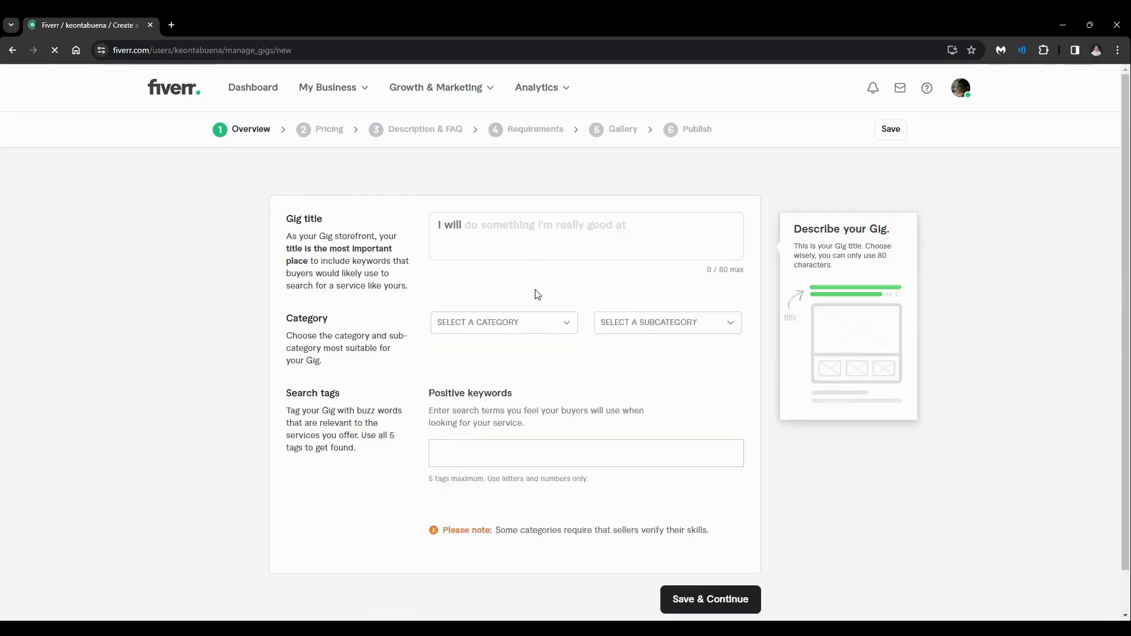
Enter the gig title "do something I'm really good at." and set the category to Video & Animation.
click(497, 250)
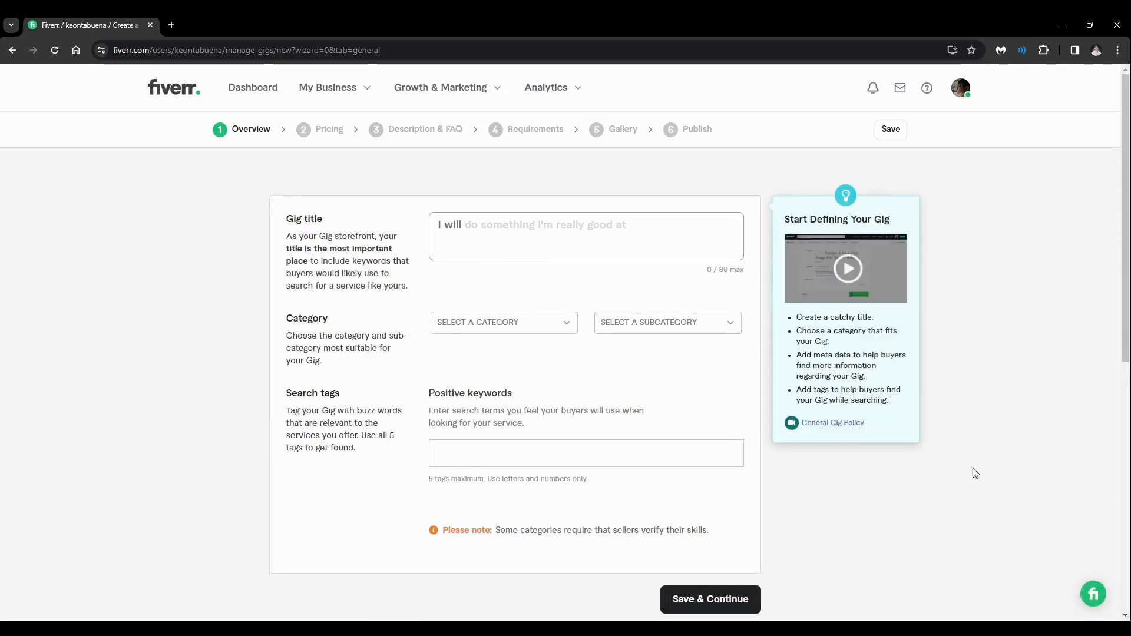
click(534, 232)
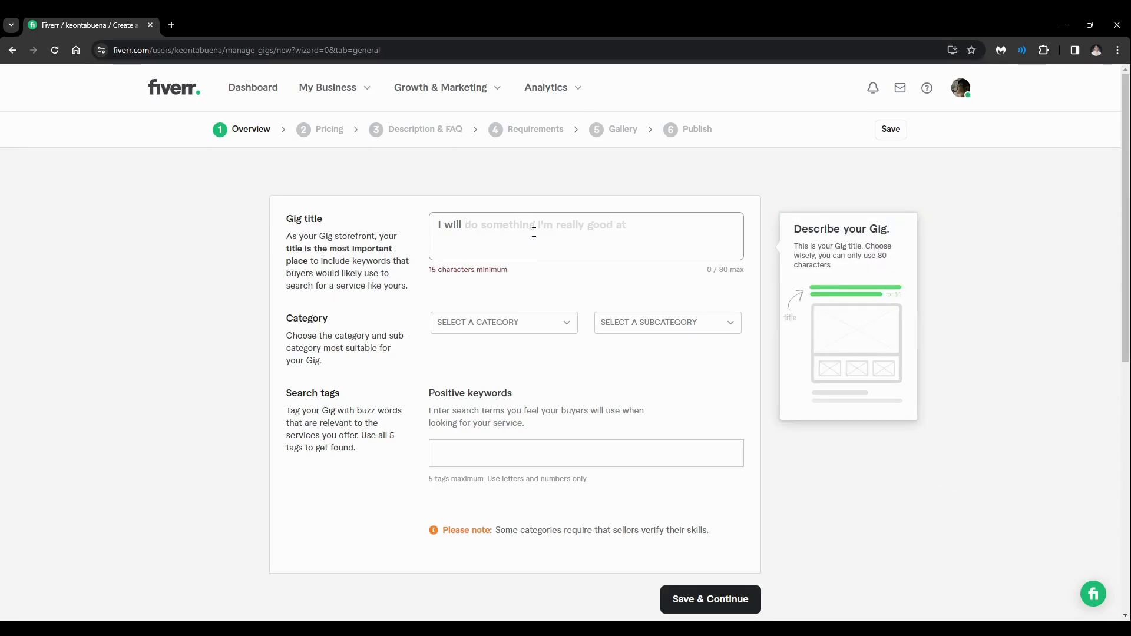
text(do)
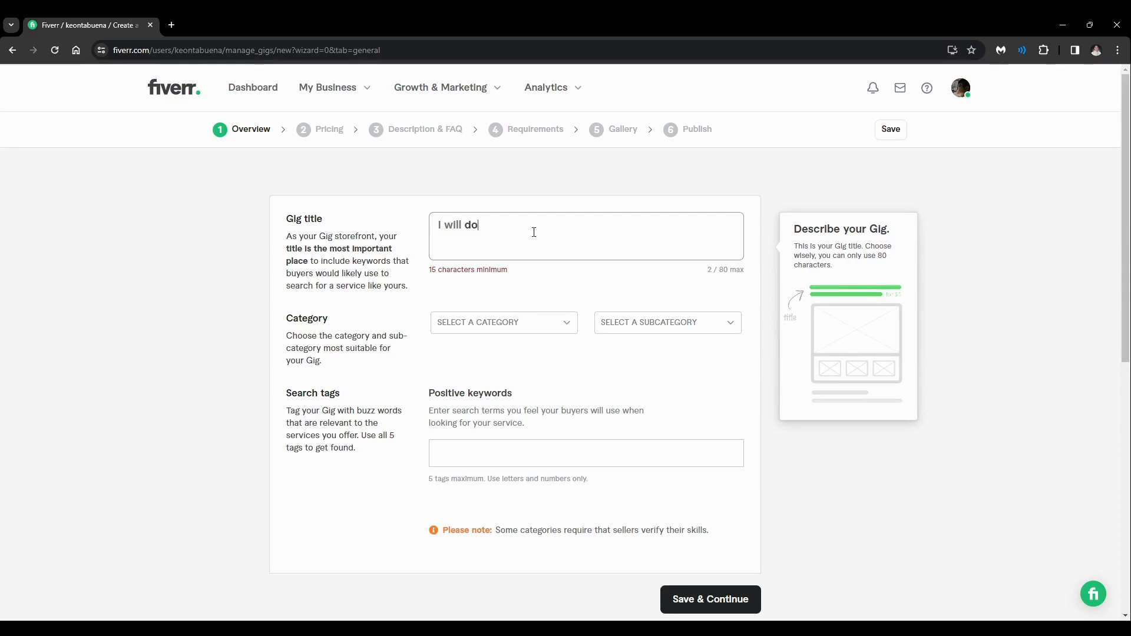
text( something I'm really good at.)
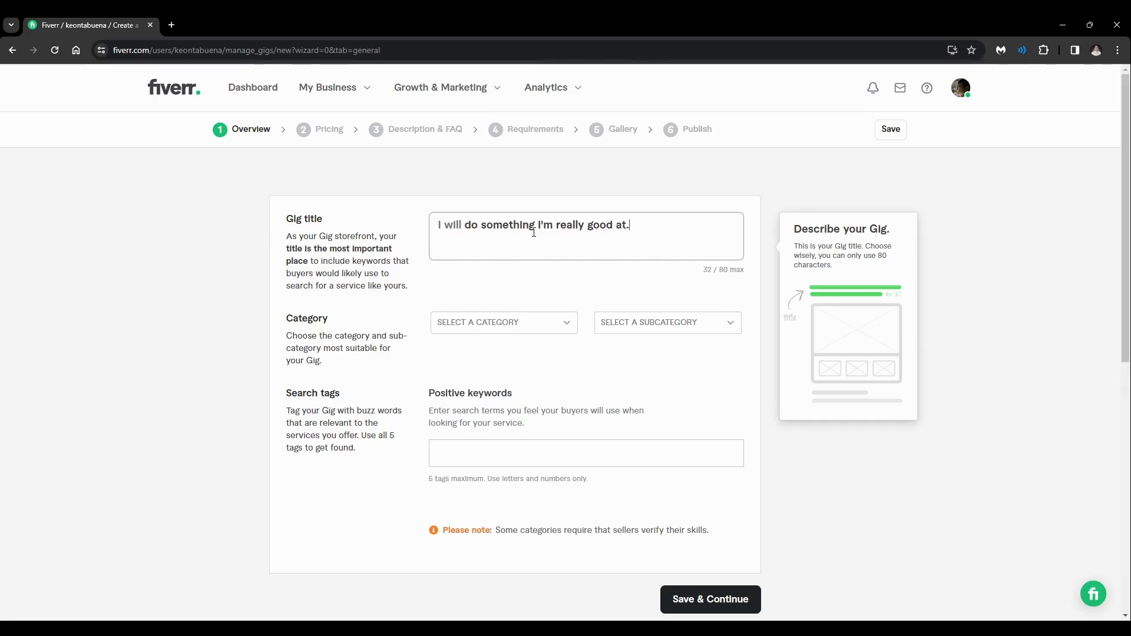
click(512, 323)
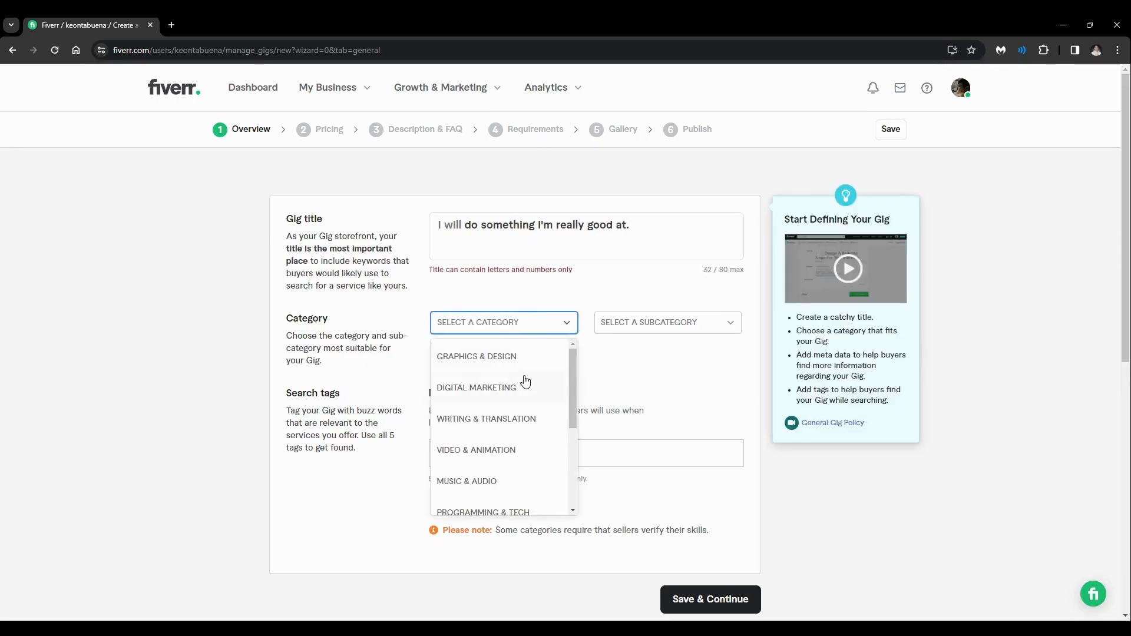
click(510, 451)
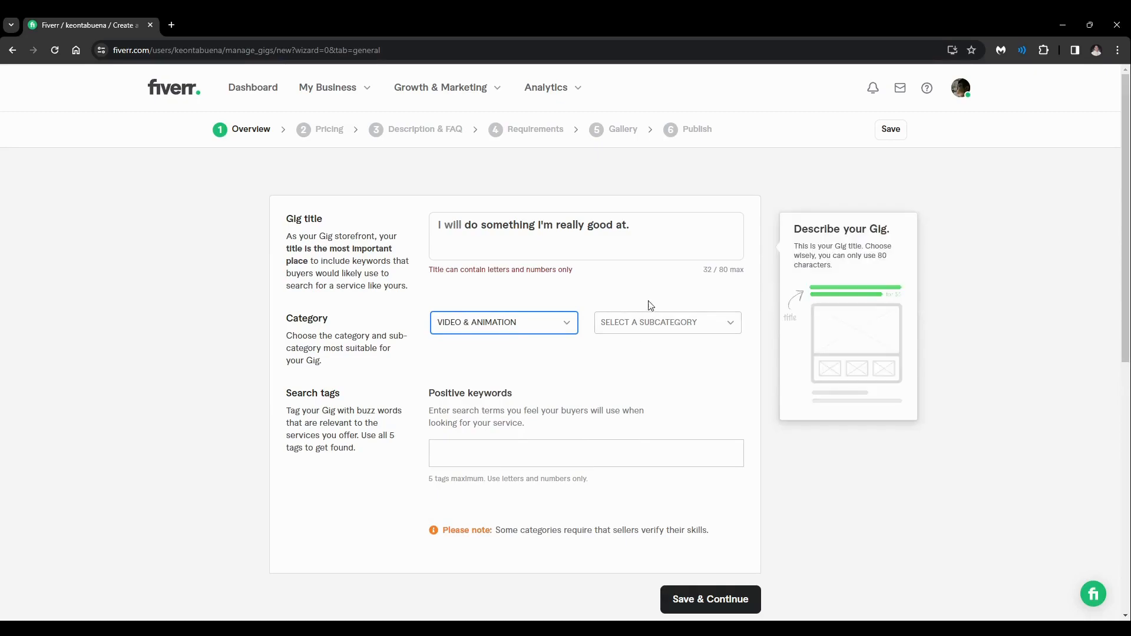
Remove the period and the apostrophe from the gig title so it reads "do something Im really good at".
click(647, 227)
key(BackSpace)
key(BackSpace)
click(644, 325)
click(644, 223)
click(694, 369)
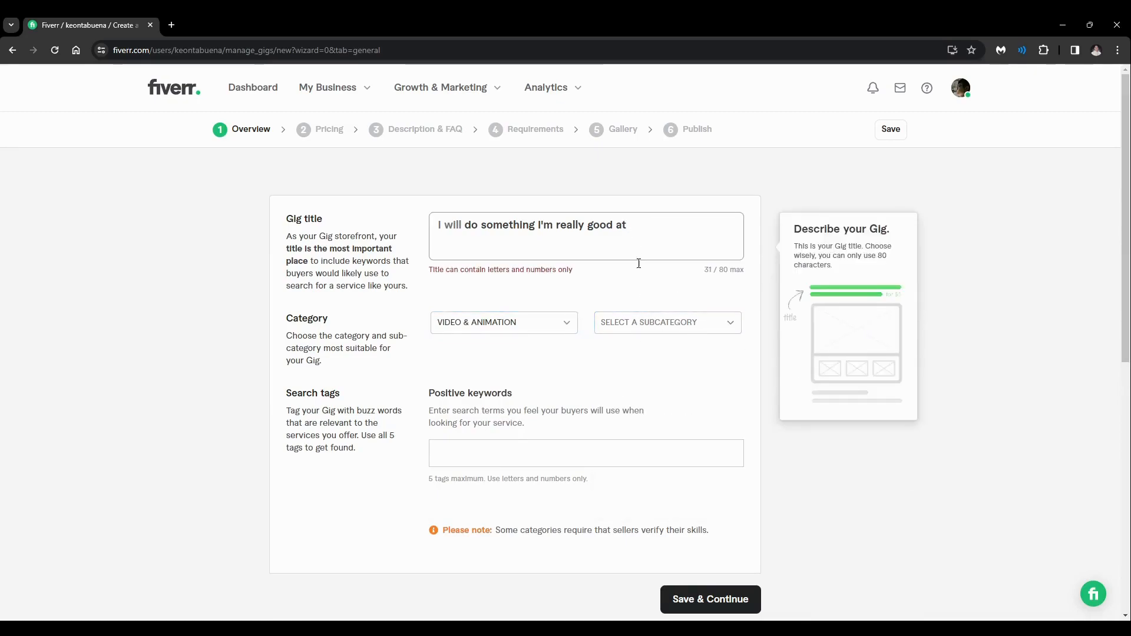
click(644, 230)
click(546, 227)
key(BackSpace)
click(638, 281)
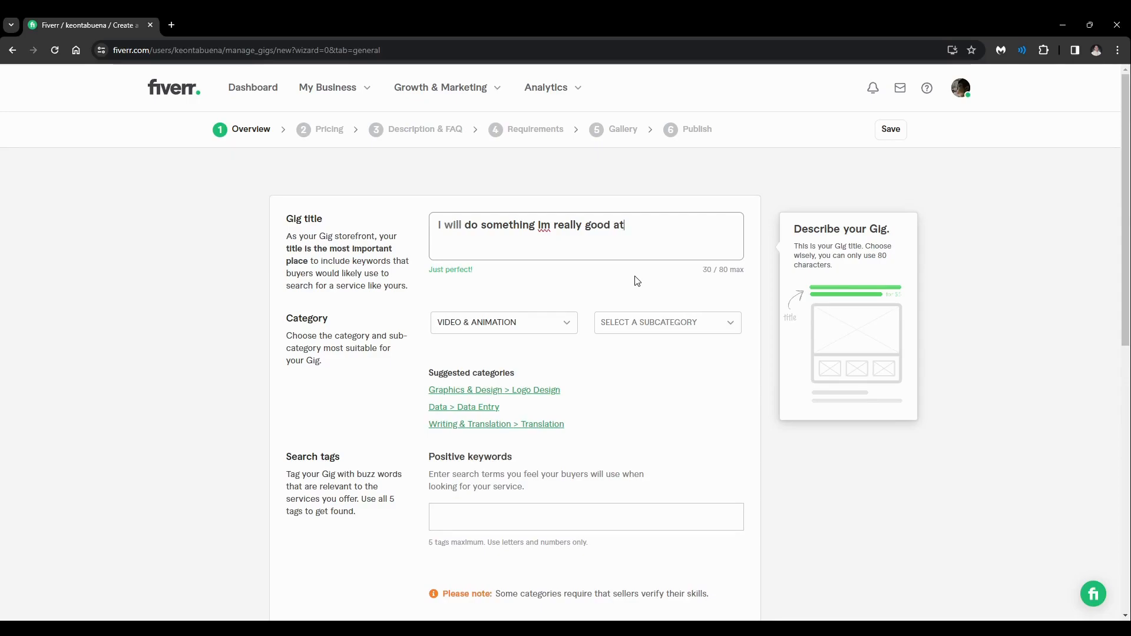
Set the gig's subcategory to Video Editing.
click(664, 328)
scroll(664, 446, down, 2)
scroll(664, 447, up, 2)
scroll(664, 448, down, 6)
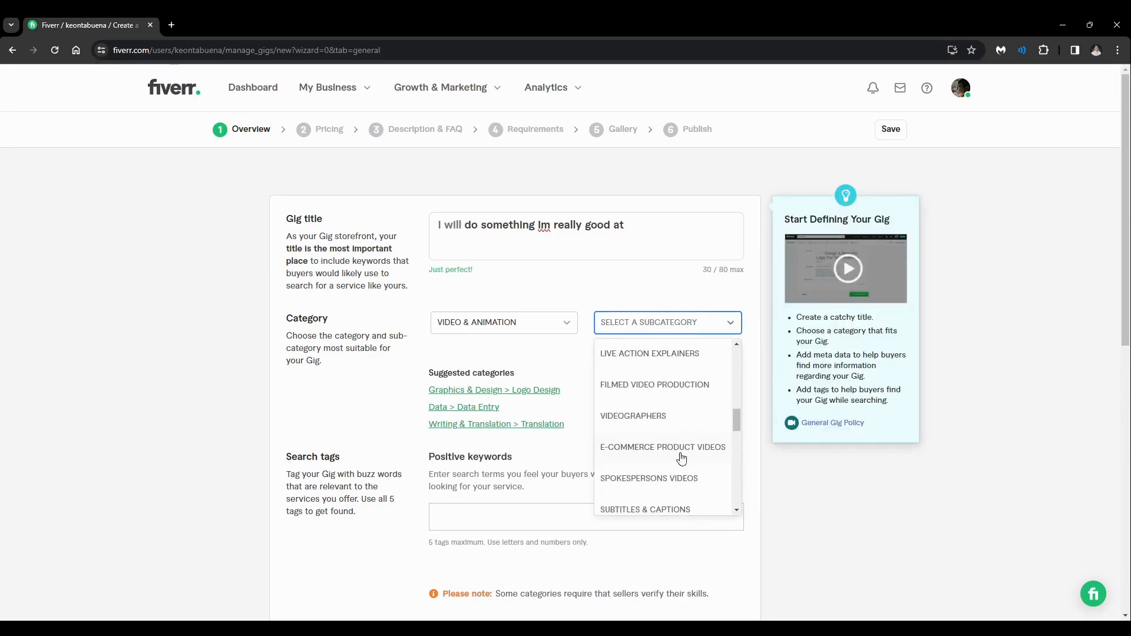
scroll(677, 451, up, 3)
click(646, 389)
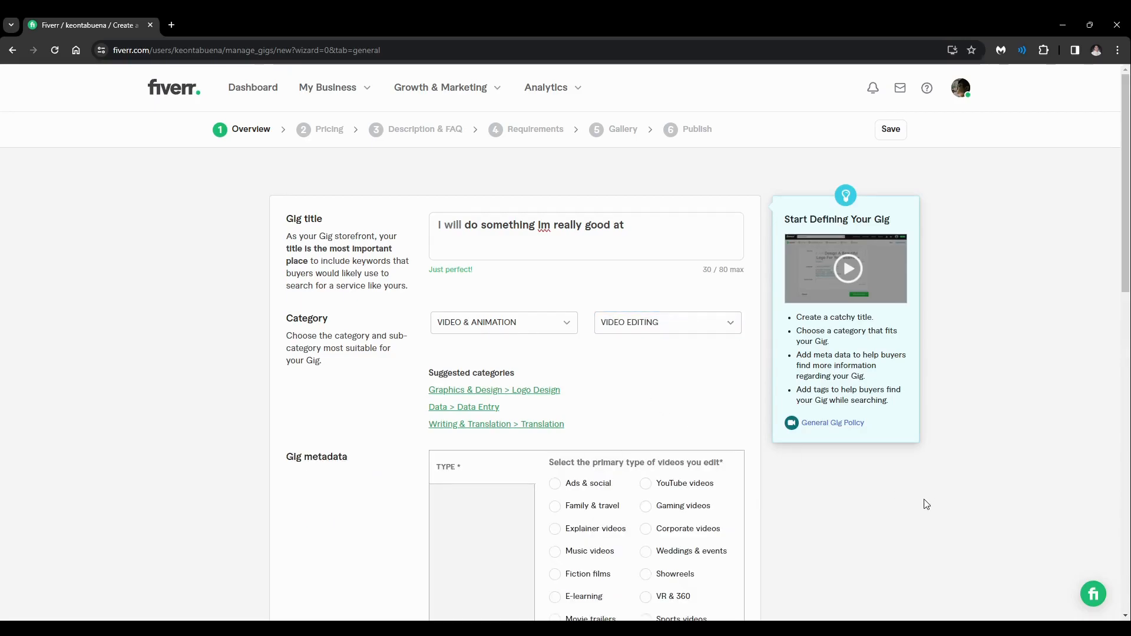
Choose YouTube videos as the primary type of videos edited in the gig metadata.
scroll(927, 500, down, 2)
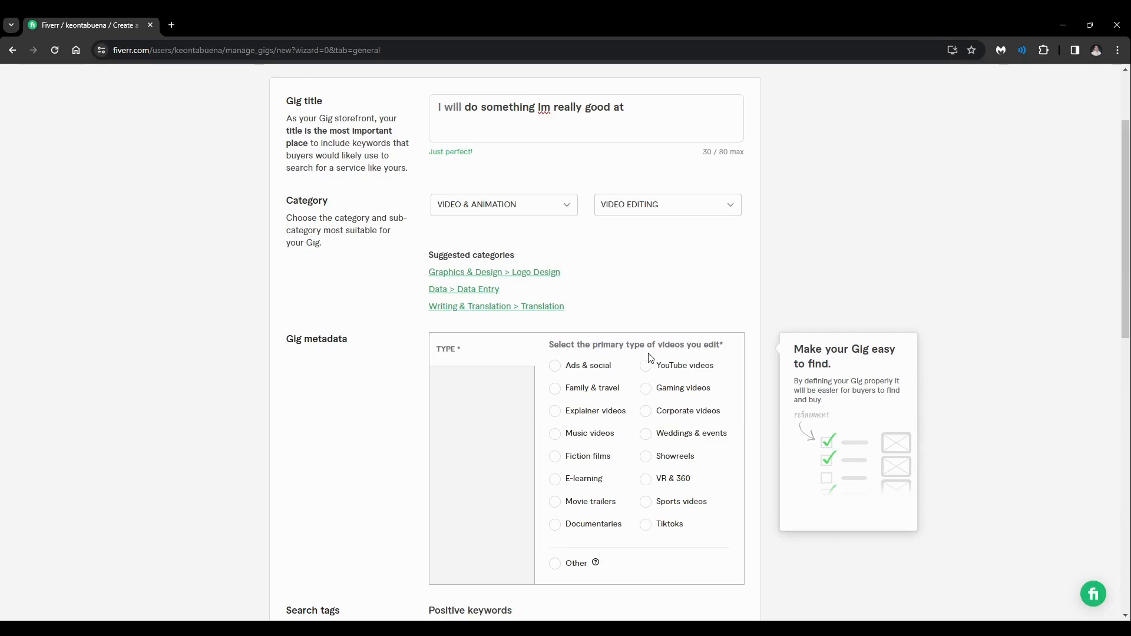
scroll(695, 356, down, 1)
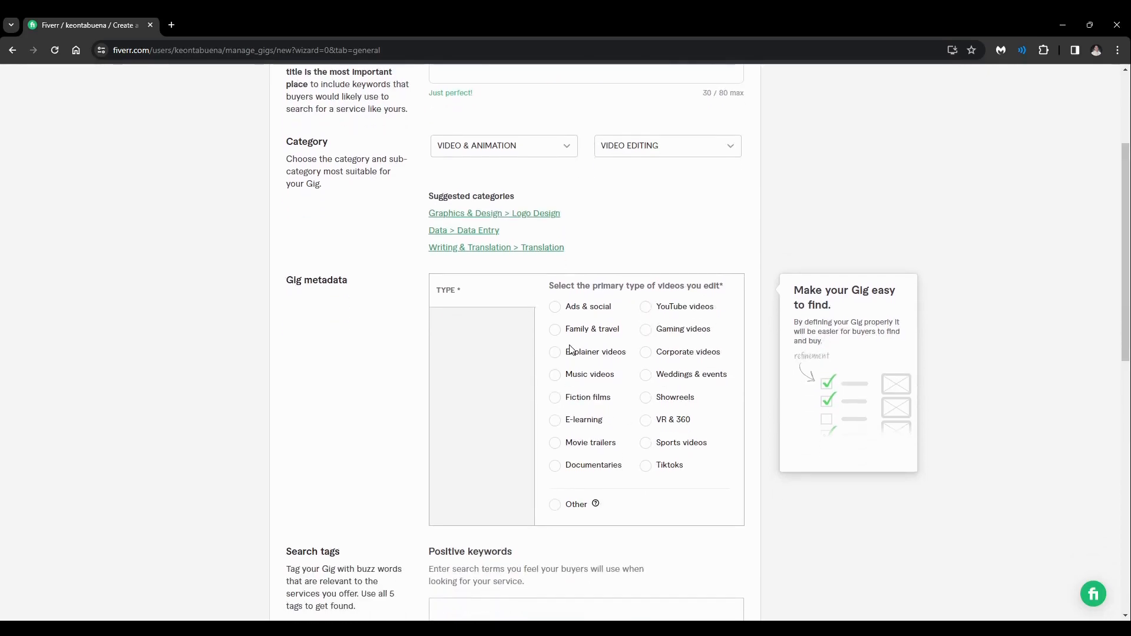
click(646, 307)
Add VIDEO EDITING, in capital letters, as the first positive keyword in the search tags.
scroll(843, 536, down, 4)
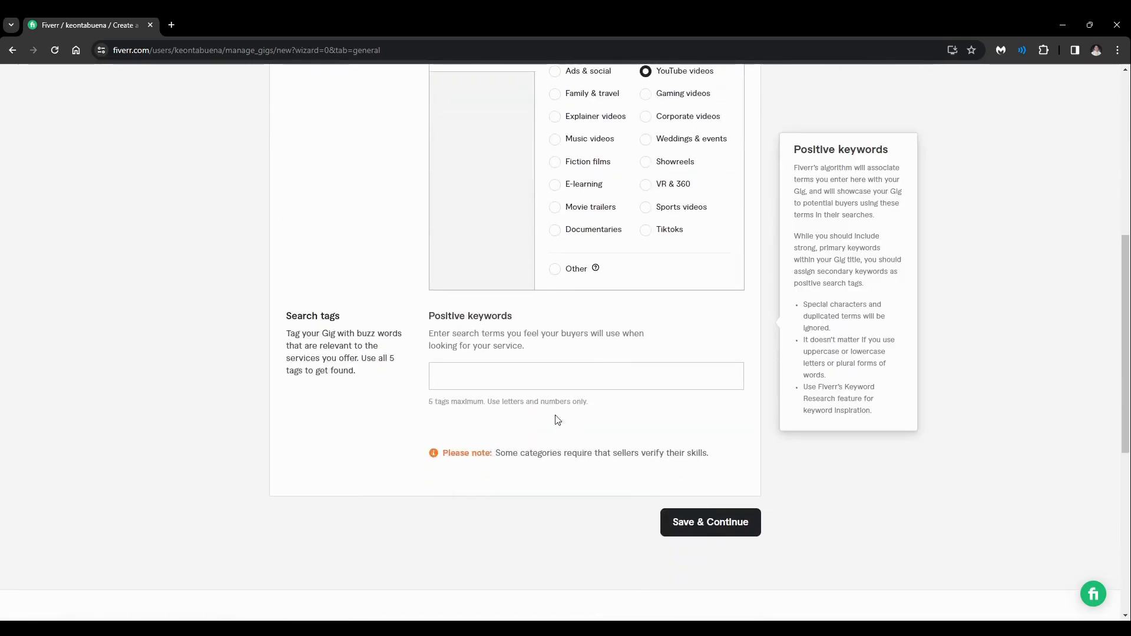
click(512, 376)
text(Video e)
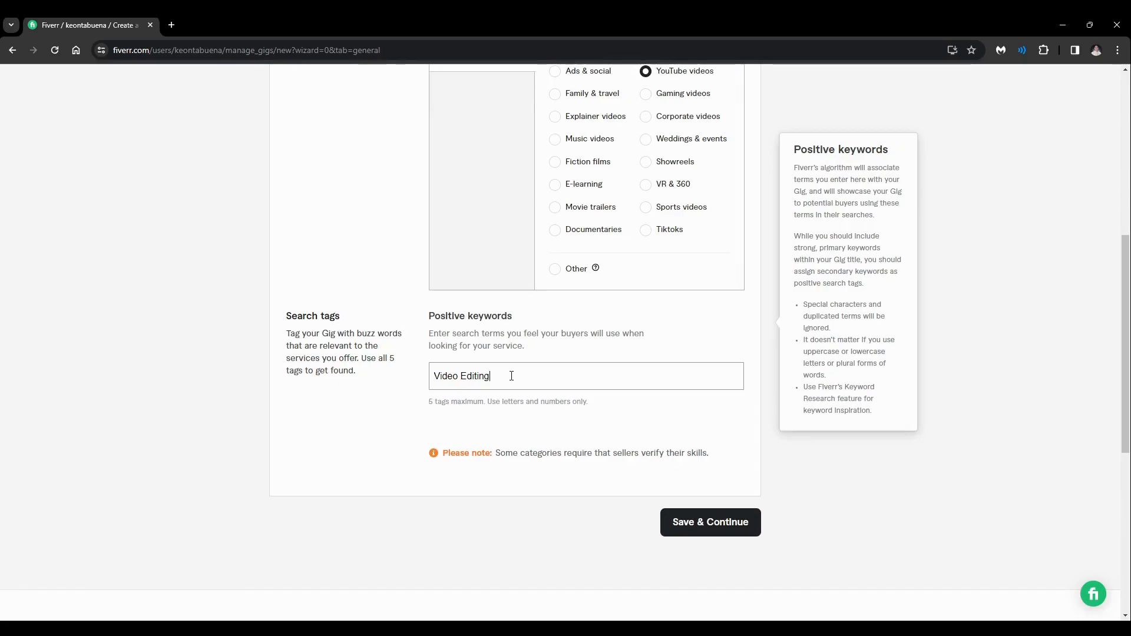
key(BackSpace)
key(BackSpace)
key(BackSpace)
key(BackSpace)
key(BackSpace)
key(BackSpace)
key(BackSpace)
key(BackSpace)
key(BackSpace)
text(VIDEO EDITING)
key(Return)
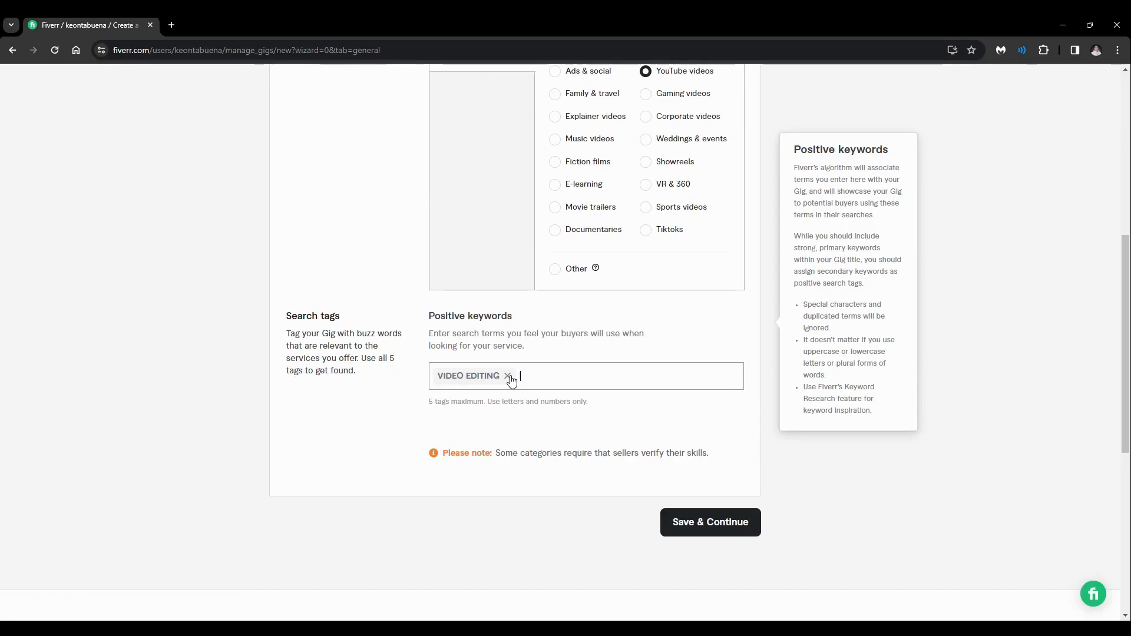
Add YOUTUBE, YOUTUBE VIDEOS and GAMING as further positive keywords in the search tags.
text(UTUBE)
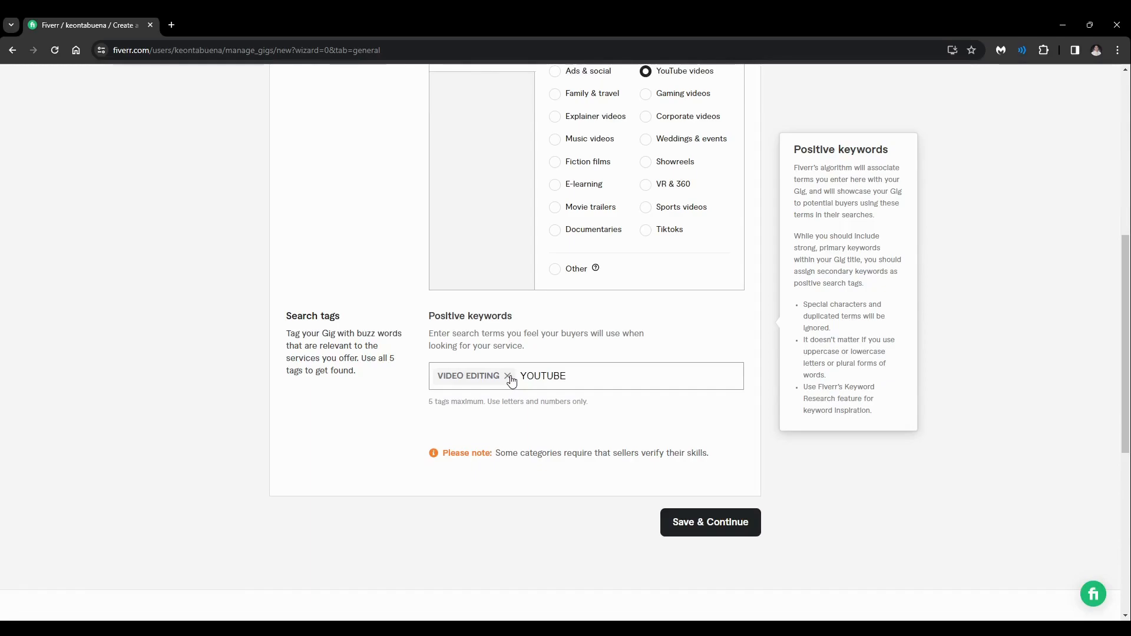
key(Return)
text(YOUTUBE)
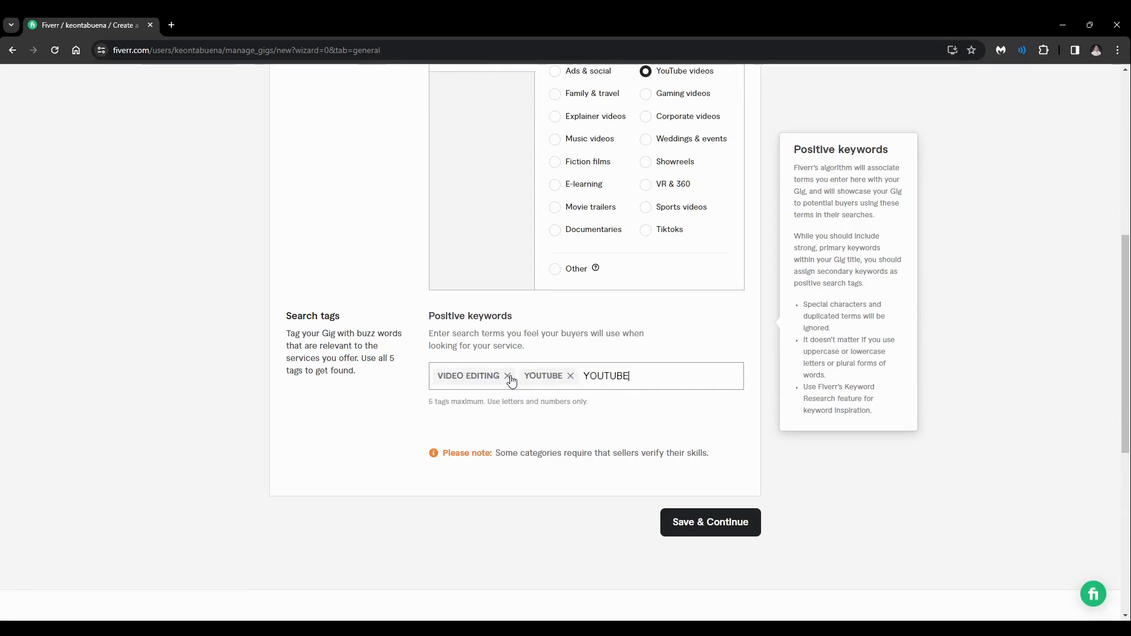
text( VIDEOS)
key(Return)
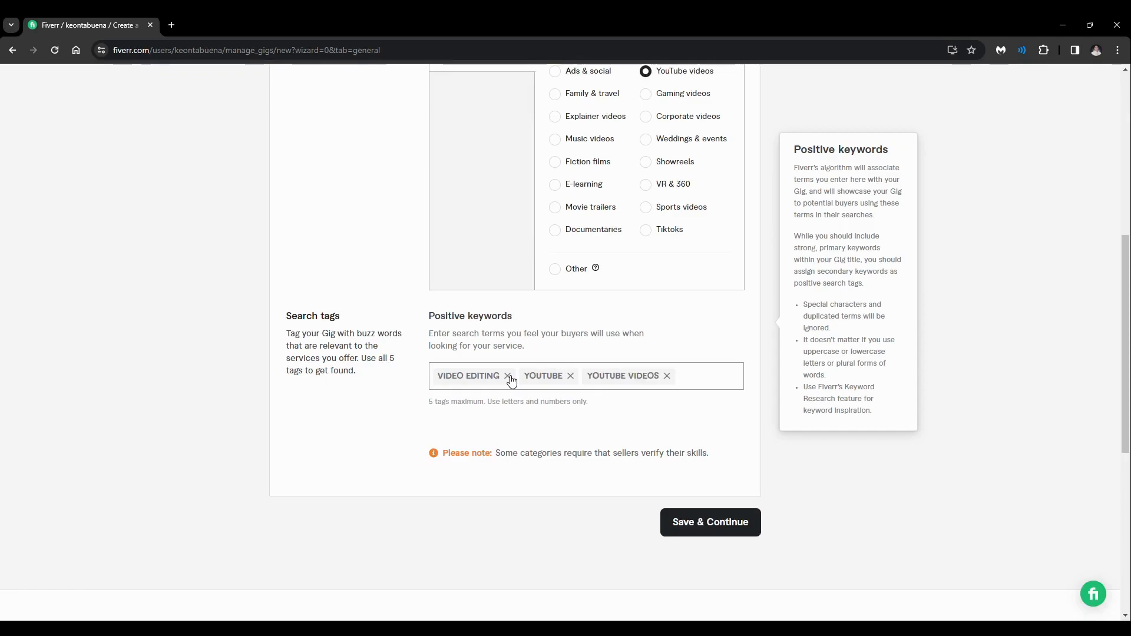
text(GAMING)
key(Return)
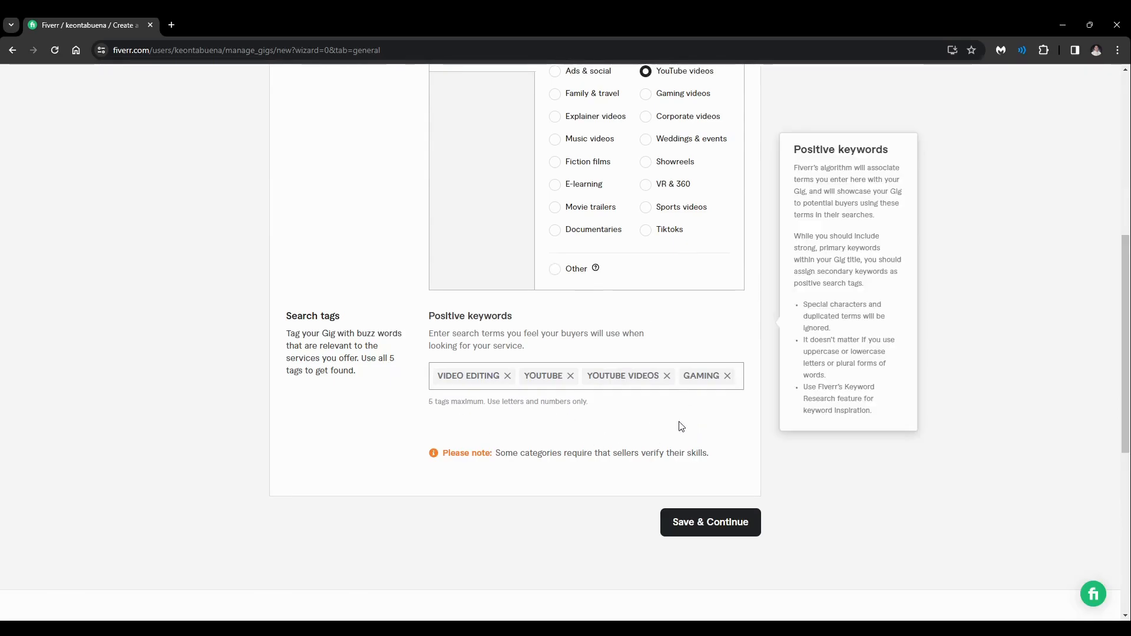
Save the gig overview and continue to the pricing stage.
scroll(404, 533, up, 1)
scroll(404, 532, up, 2)
scroll(783, 596, down, 2)
click(696, 524)
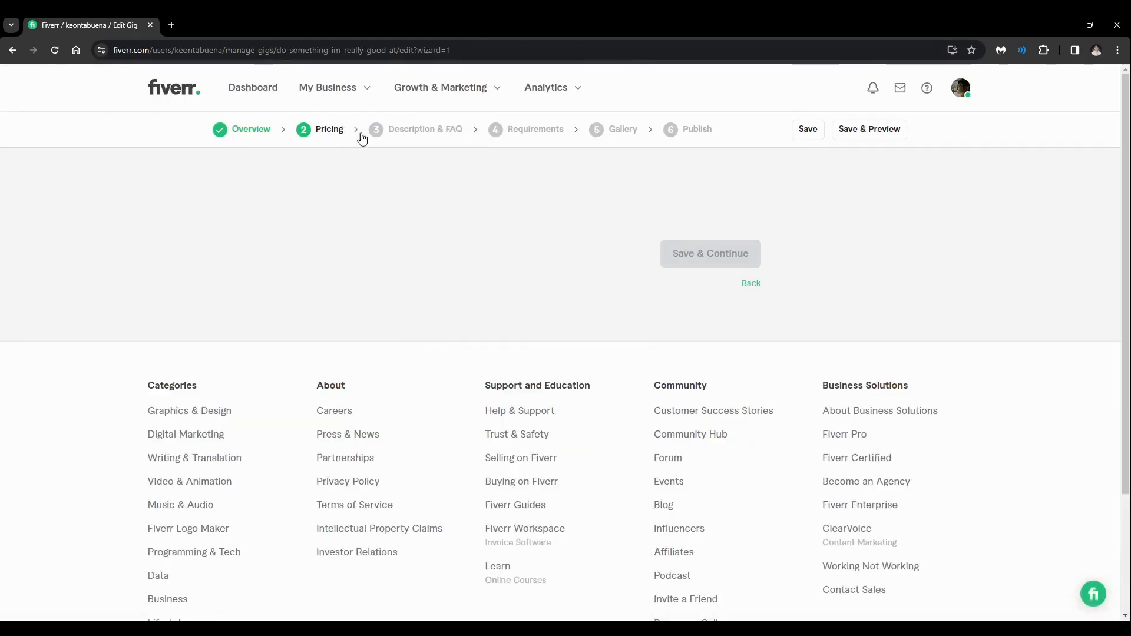
scroll(467, 351, down, 1)
scroll(467, 351, down, 2)
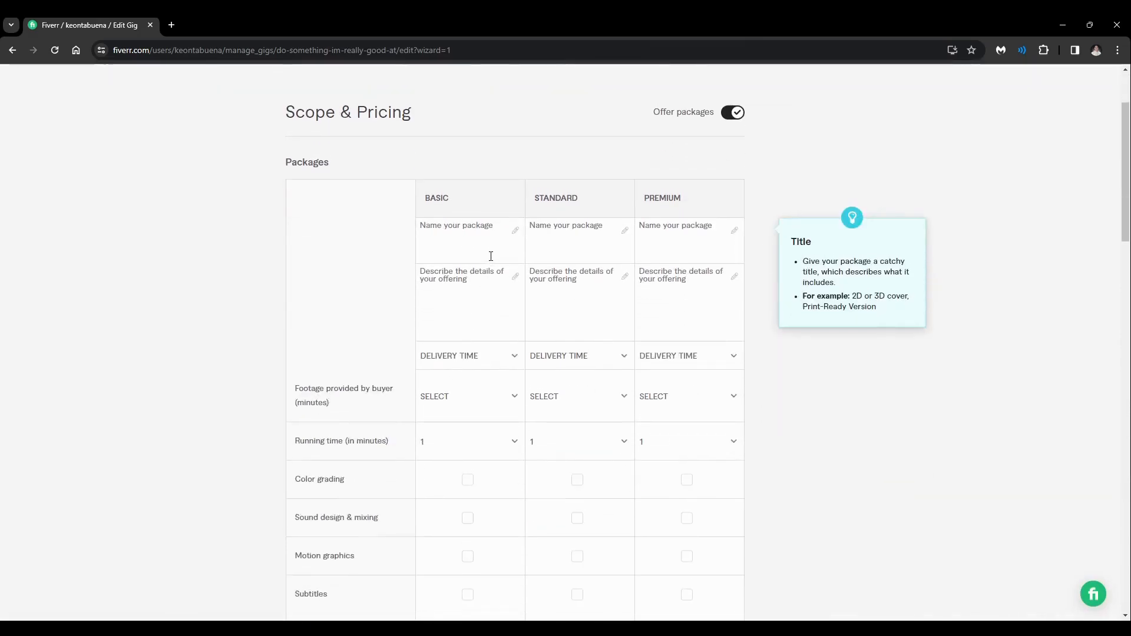
scroll(493, 245, up, 1)
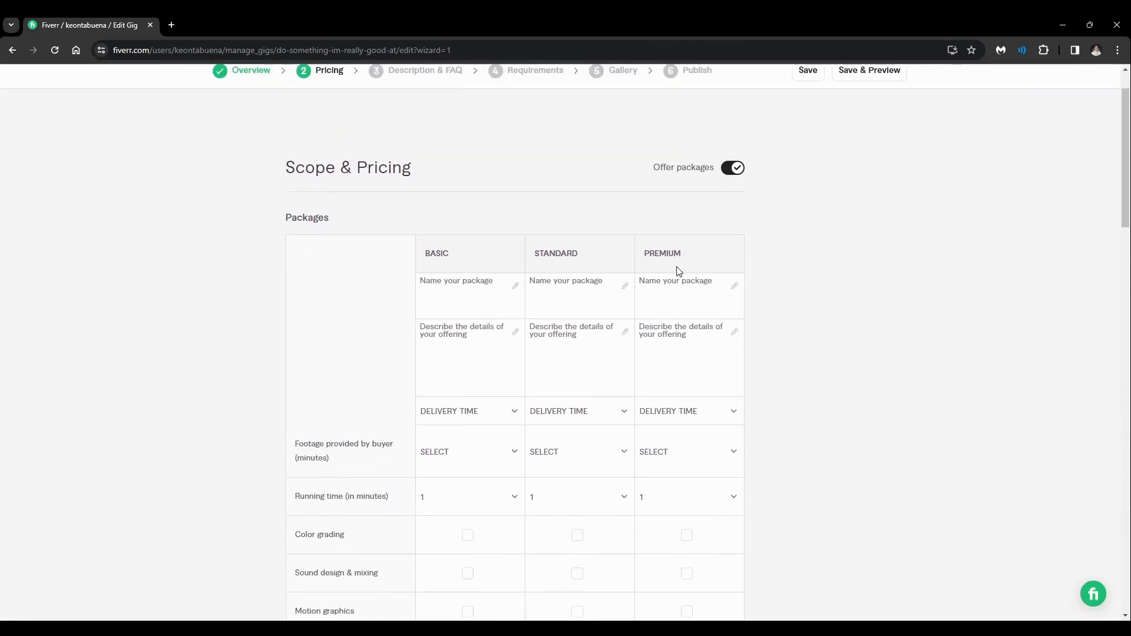
scroll(368, 351, down, 3)
scroll(472, 374, up, 3)
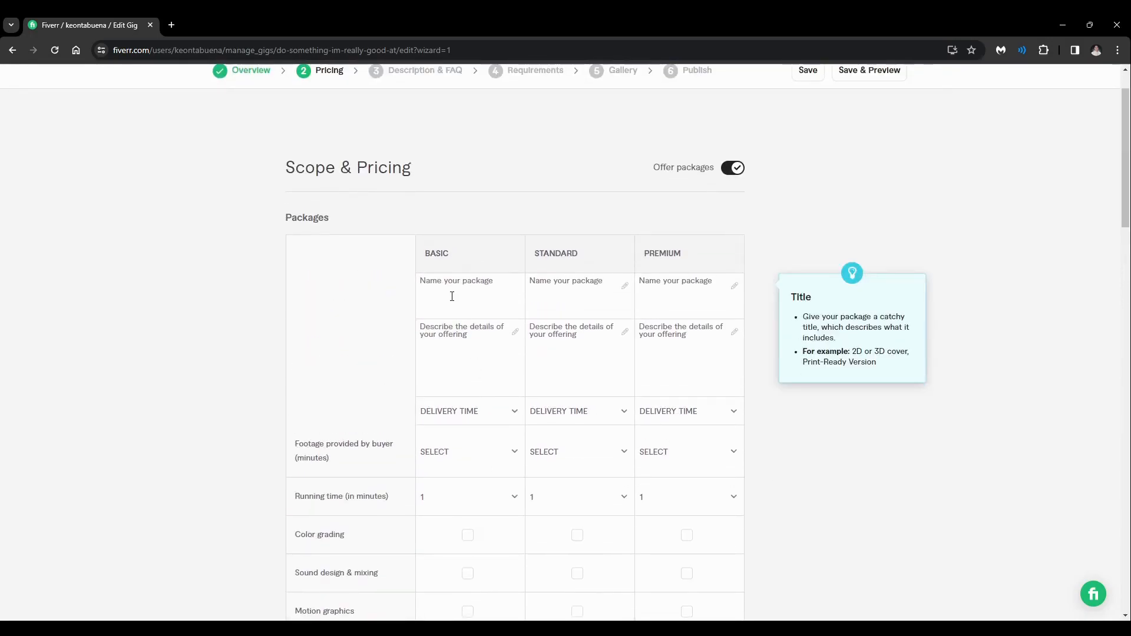
text(VIDEO EDIT)
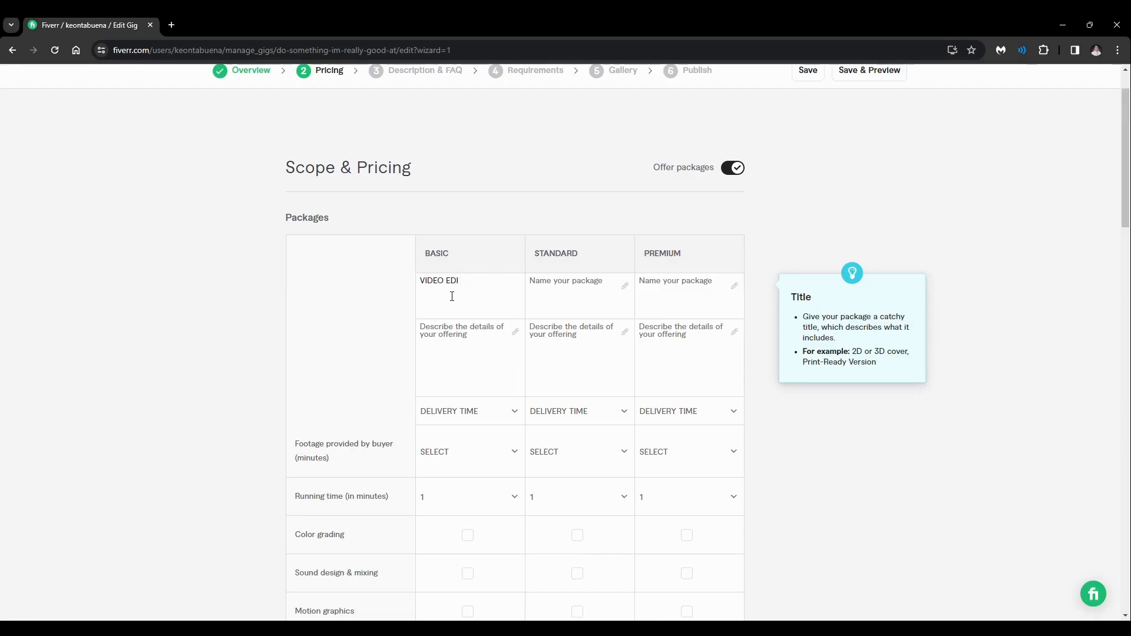
key(BackSpace)
key(BackSpace)
key(BackSpace)
key(BackSpace)
key(BackSpace)
key(BackSpace)
key(BackSpace)
key(BackSpace)
key(BackSpace)
Name the Basic, Standard and Premium packages "BASIC VIDEO EDITING", "STANDARD VIDEO EDITING" and "PREMIUM VIDEO EDITING".
text(BASIC VIDEO EDITING)
key(Tab)
text(STANDARD )
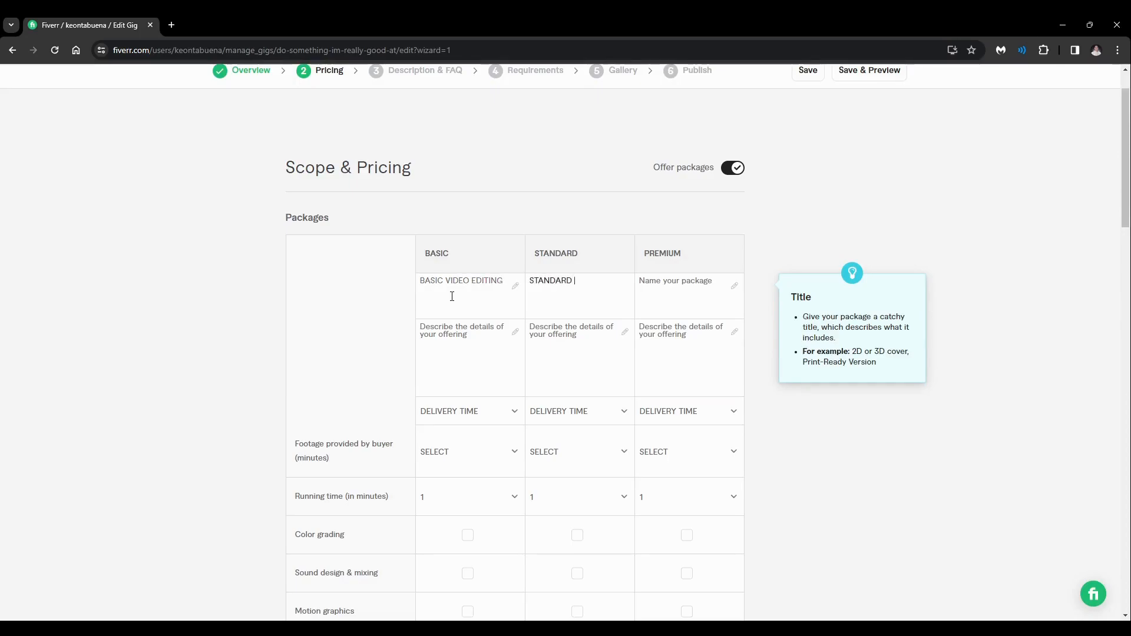
text(VIDEO EDITING)
key(Tab)
text(PREMIUM VIDEO EDITING)
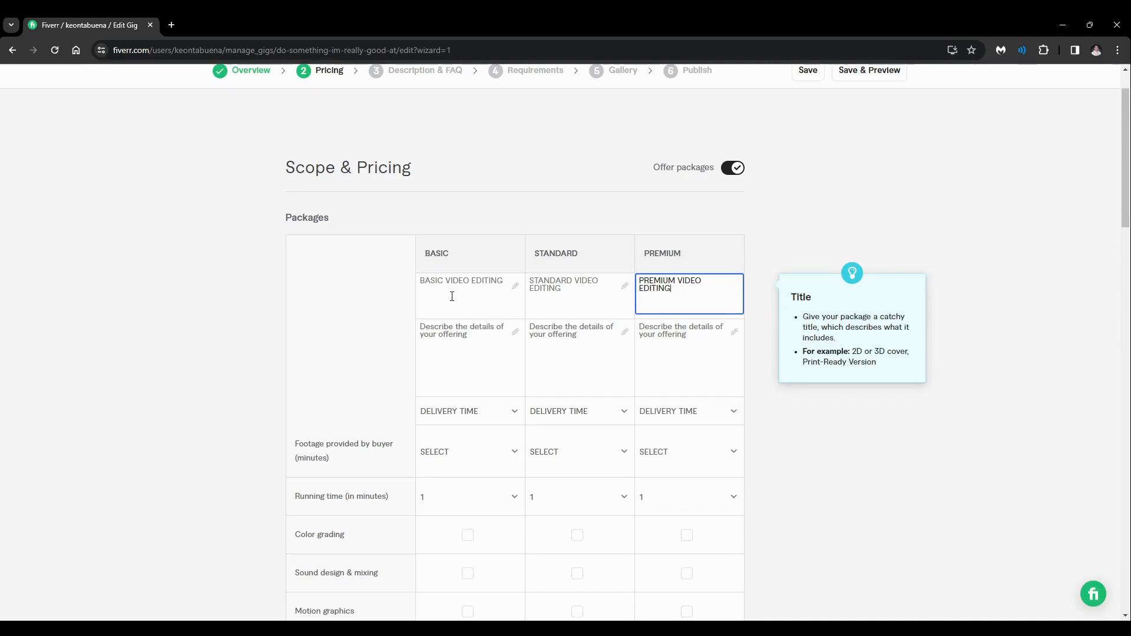
Describe the three packages as "Basic quality video editing.", "Standard quality video editing." and "Premium quality video editing" respectively.
click(477, 339)
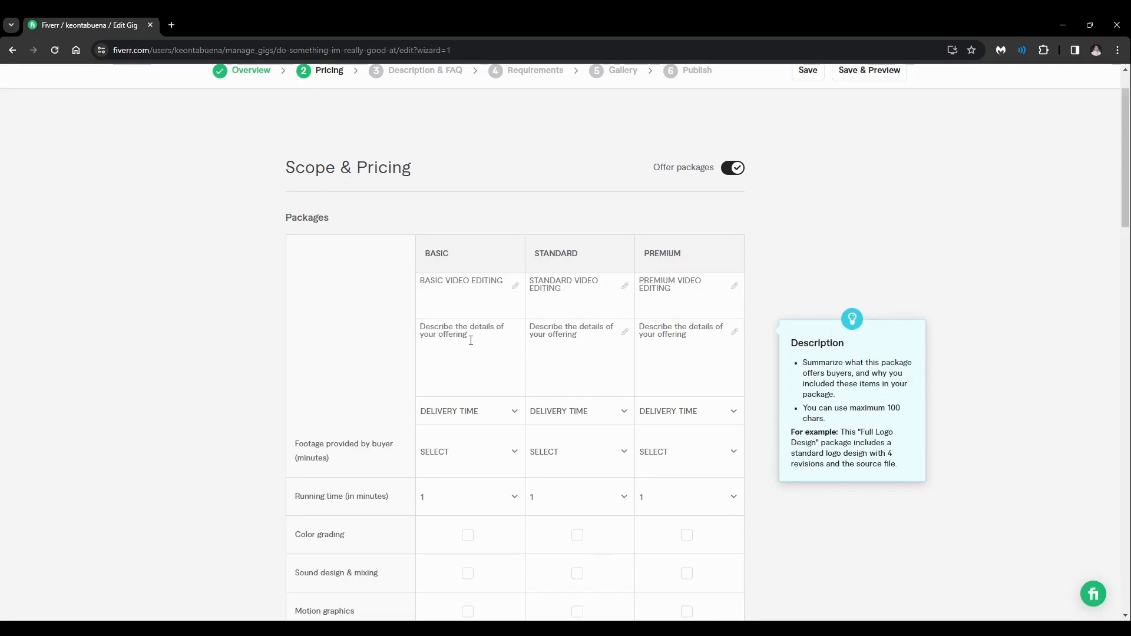
text(Basic quality video editing.)
key(Tab)
text(Standard )
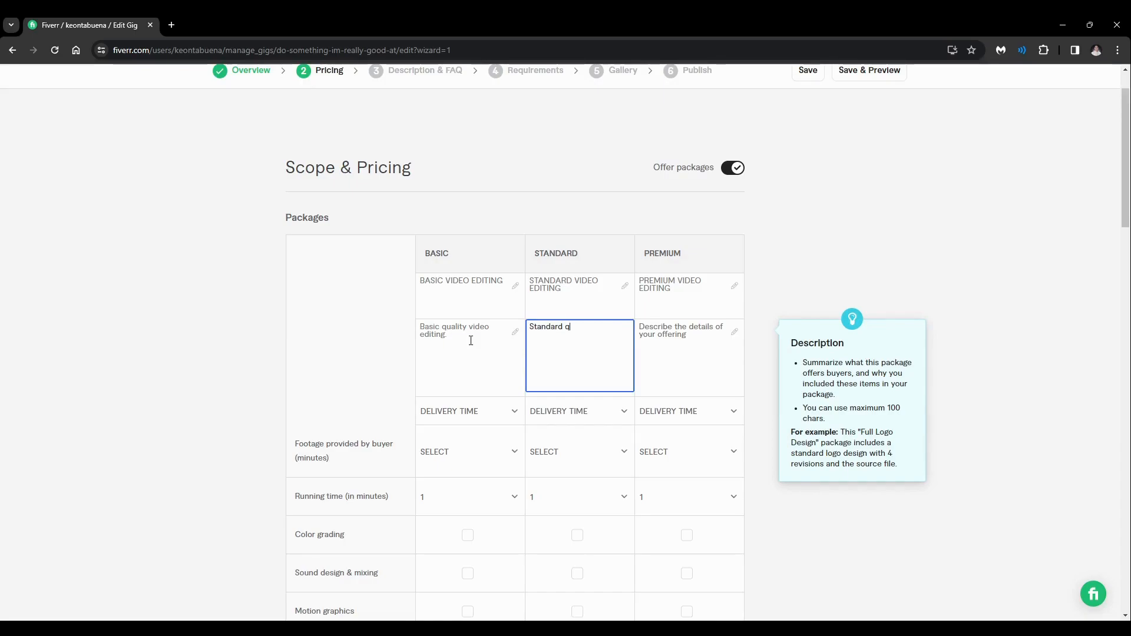
text(quality video editin)
key(BackSpace)
text(ing.)
key(Tab)
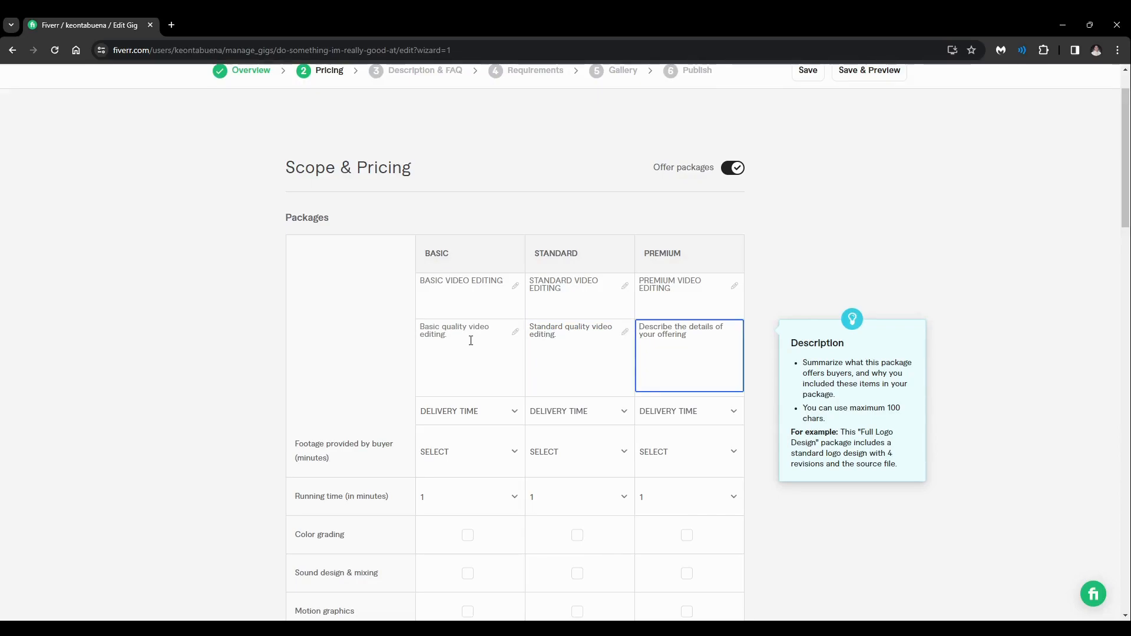
text(Premium)
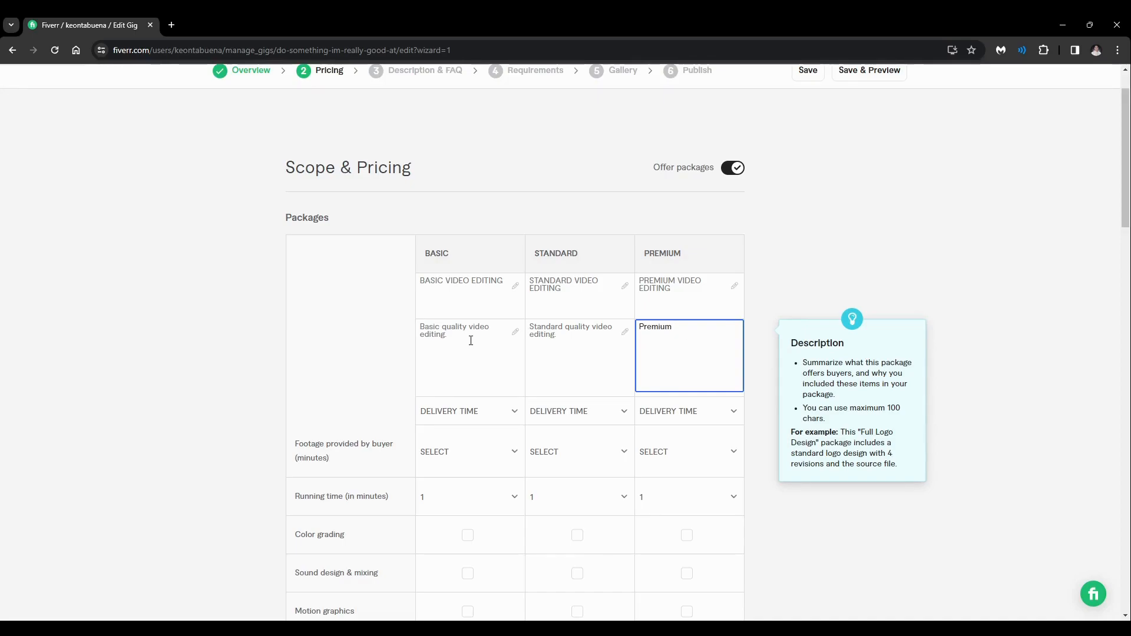
text( quality video editing)
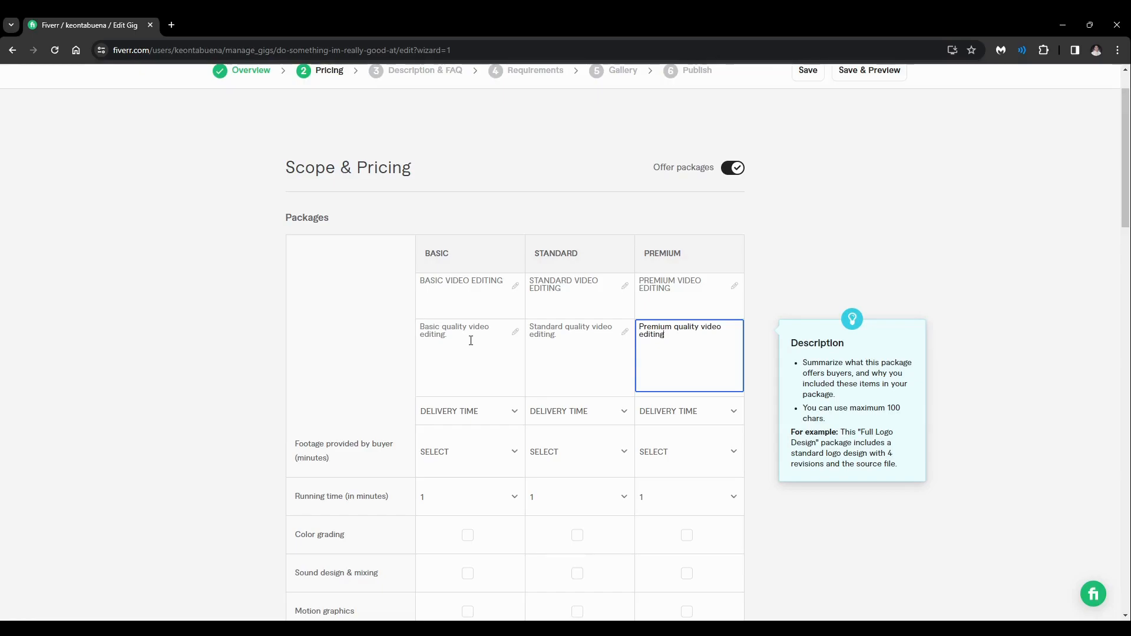
Set the delivery time to 4 days for Basic, 3 days for Standard and 2 days for Premium.
click(505, 422)
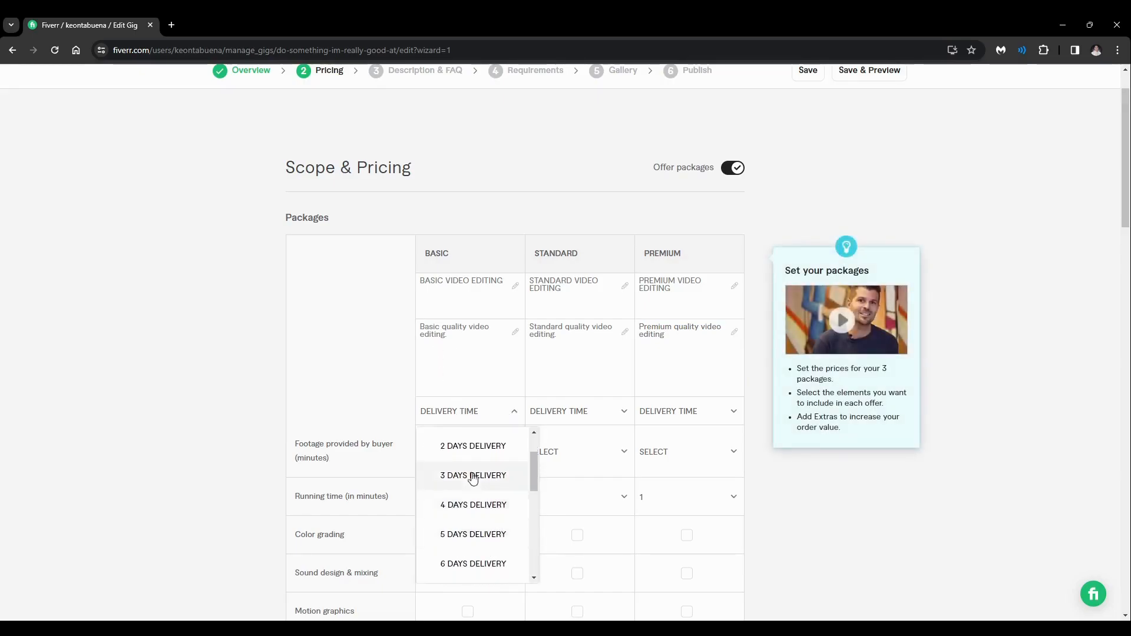
scroll(492, 516, down, 2)
click(492, 507)
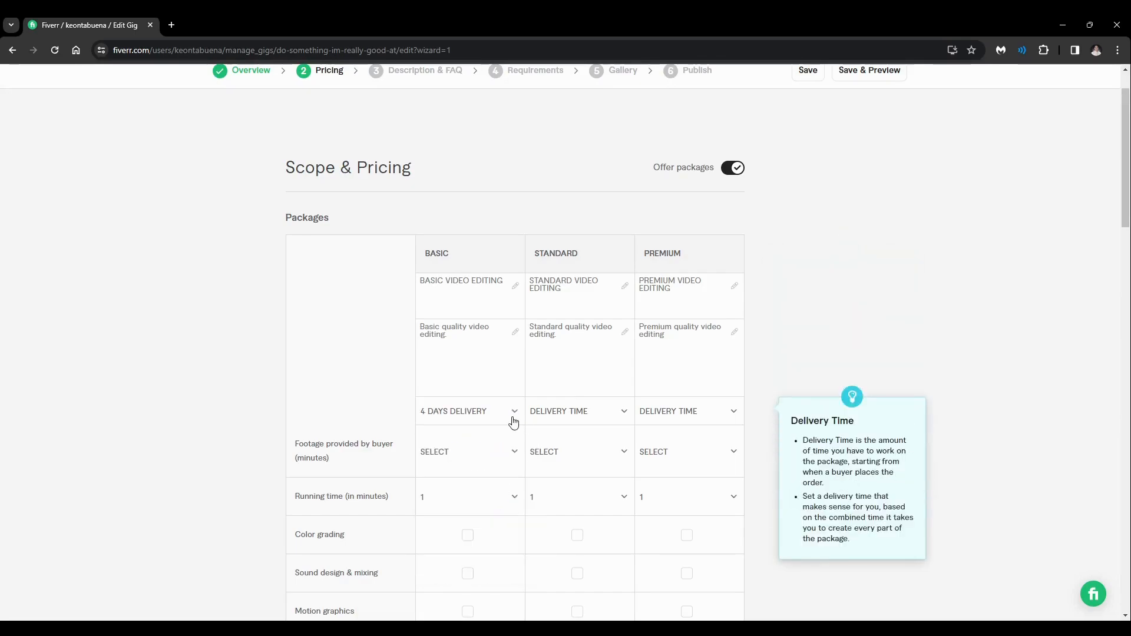
click(568, 415)
click(608, 534)
click(697, 415)
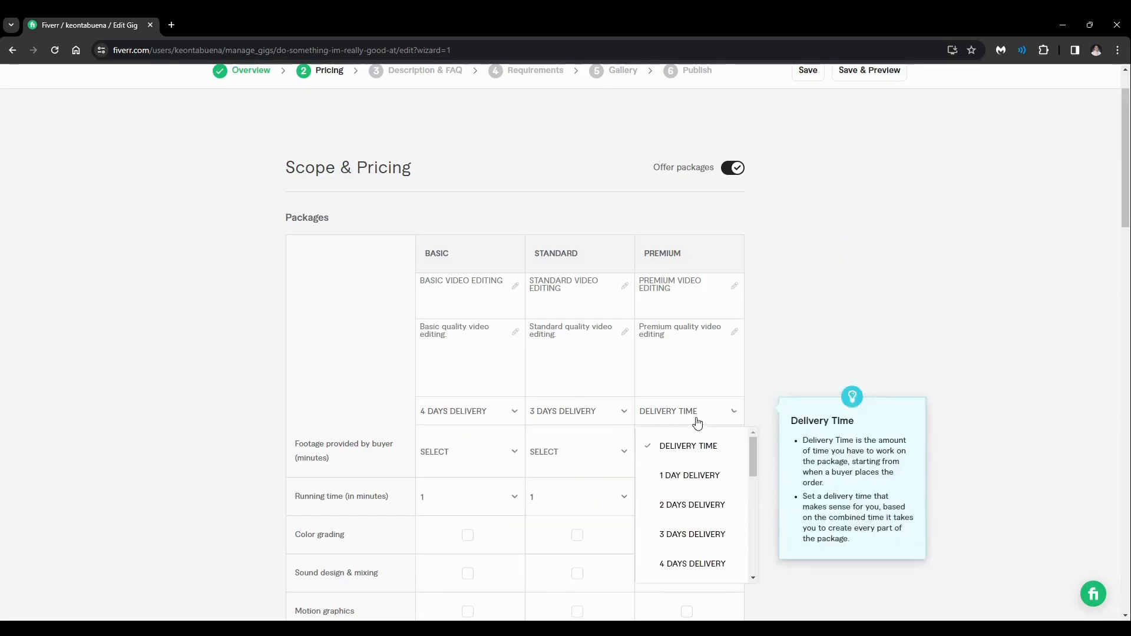
click(699, 505)
Examine the packages table's options for buyer footage, running time, included features, revisions and price.
scroll(853, 502, down, 2)
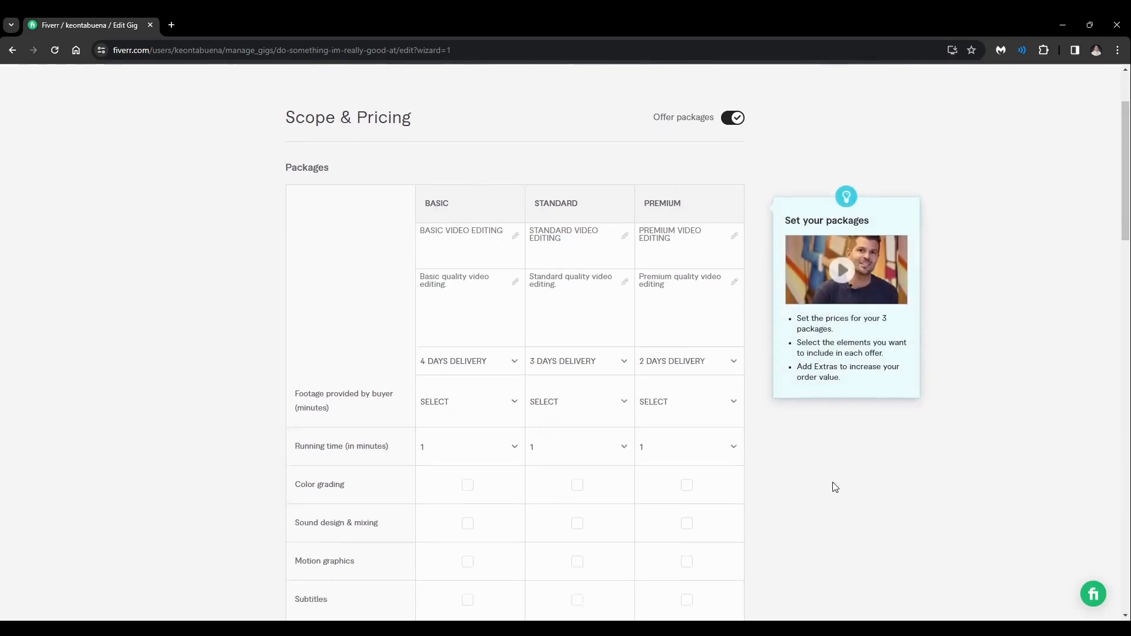
click(501, 334)
click(499, 342)
scroll(713, 412, down, 1)
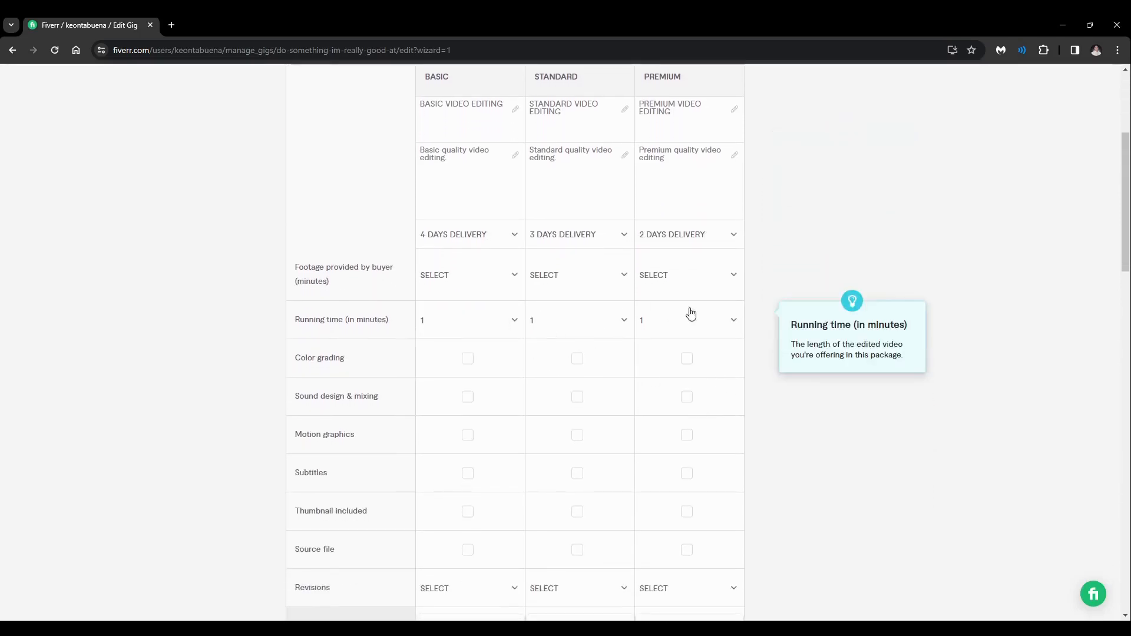
click(497, 288)
click(781, 376)
scroll(434, 391, up, 2)
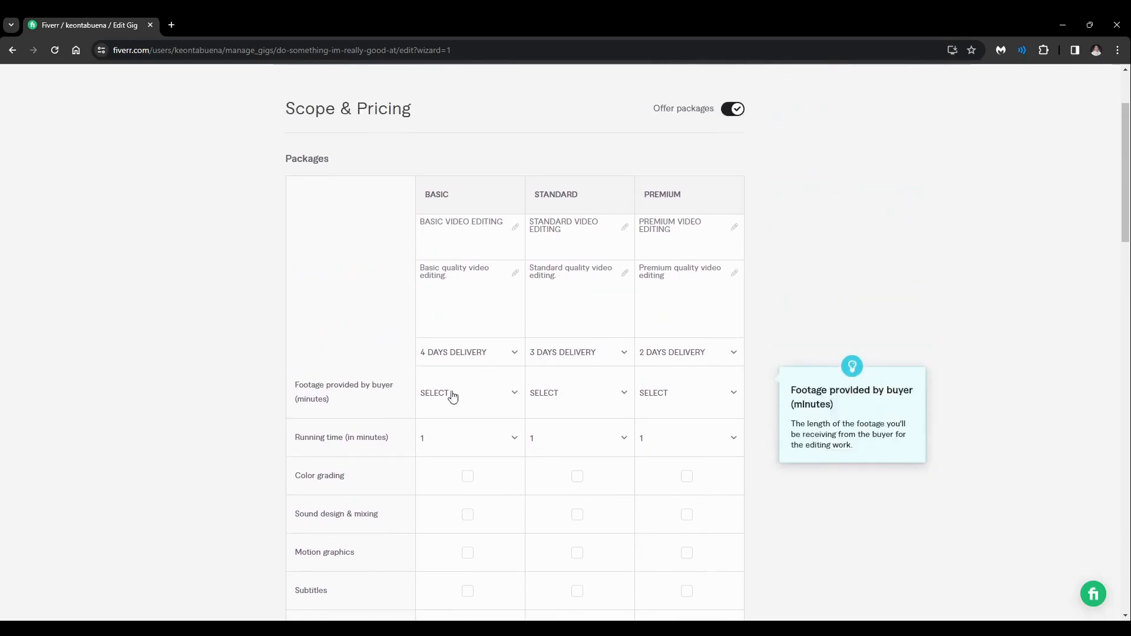
scroll(457, 404, down, 1)
scroll(476, 427, down, 2)
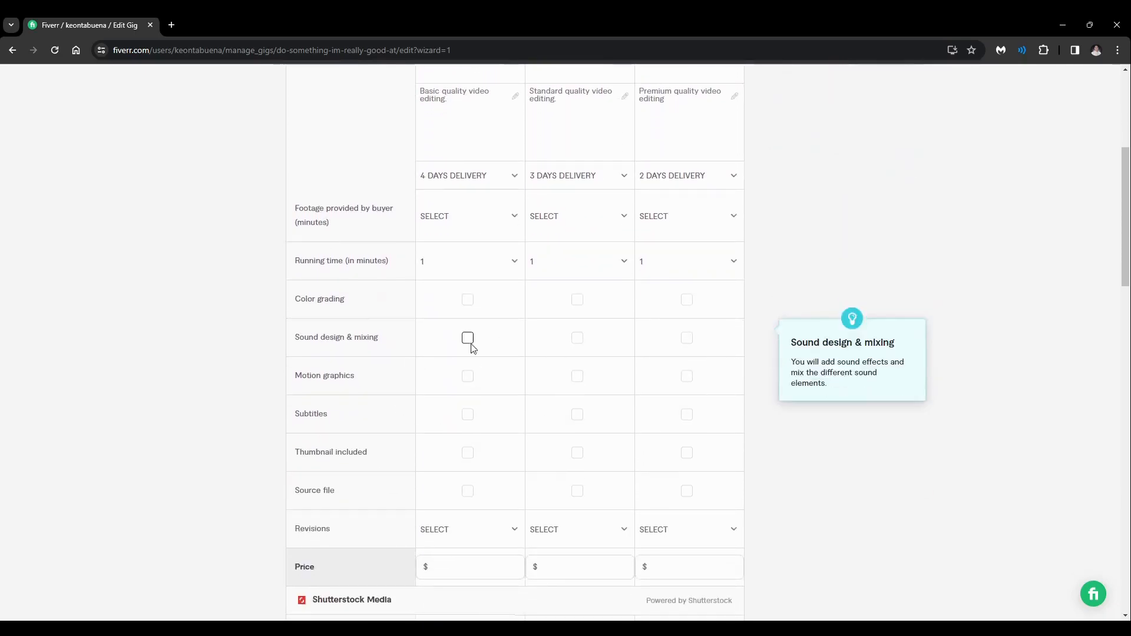
scroll(467, 300, up, 5)
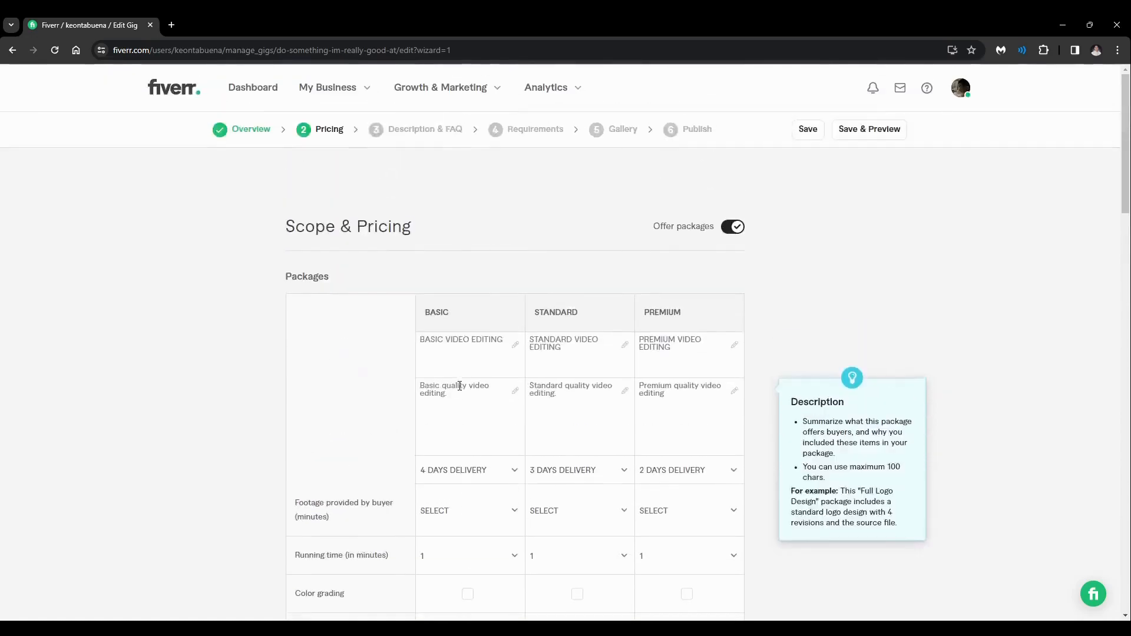
scroll(454, 383, down, 6)
click(468, 355)
click(468, 365)
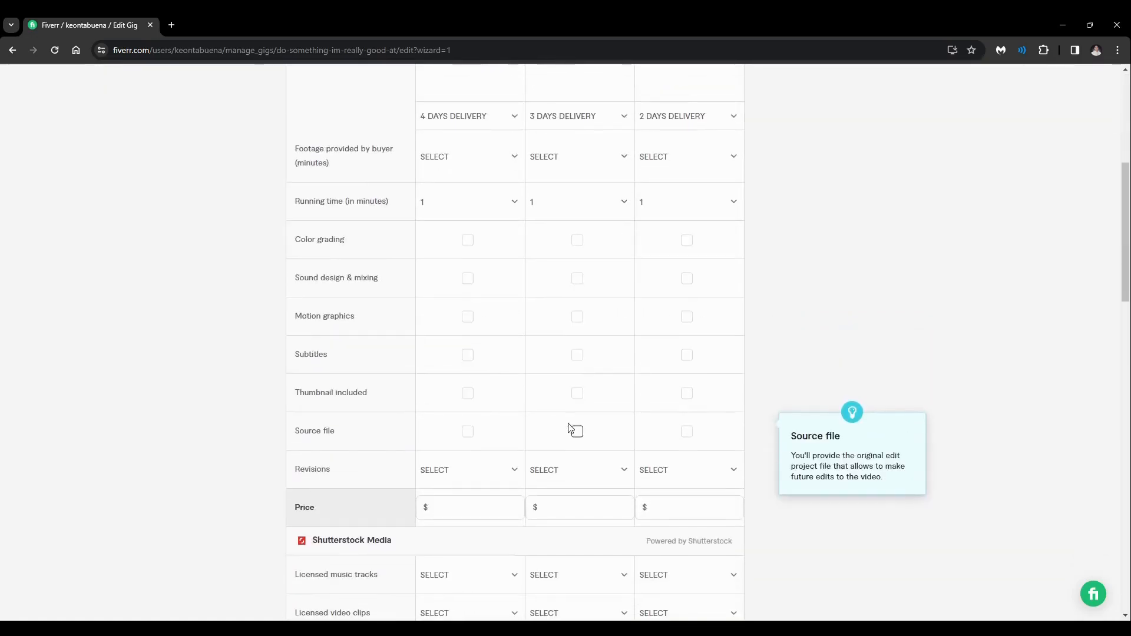
scroll(501, 439, down, 1)
click(480, 447)
scroll(480, 425, up, 5)
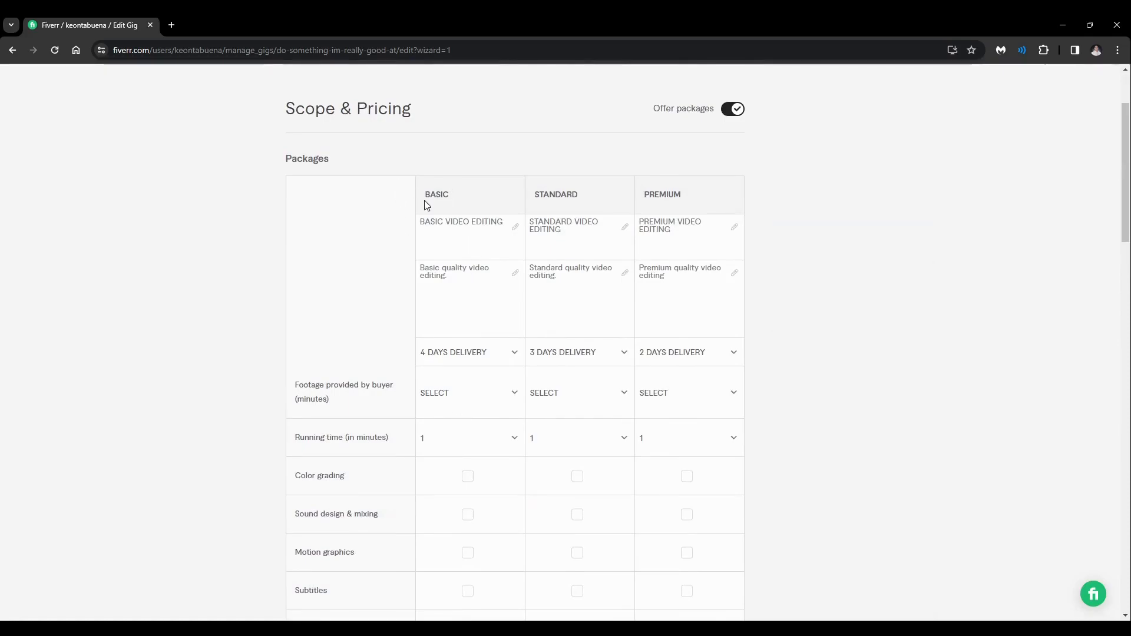
scroll(628, 434, down, 1)
scroll(648, 303, up, 1)
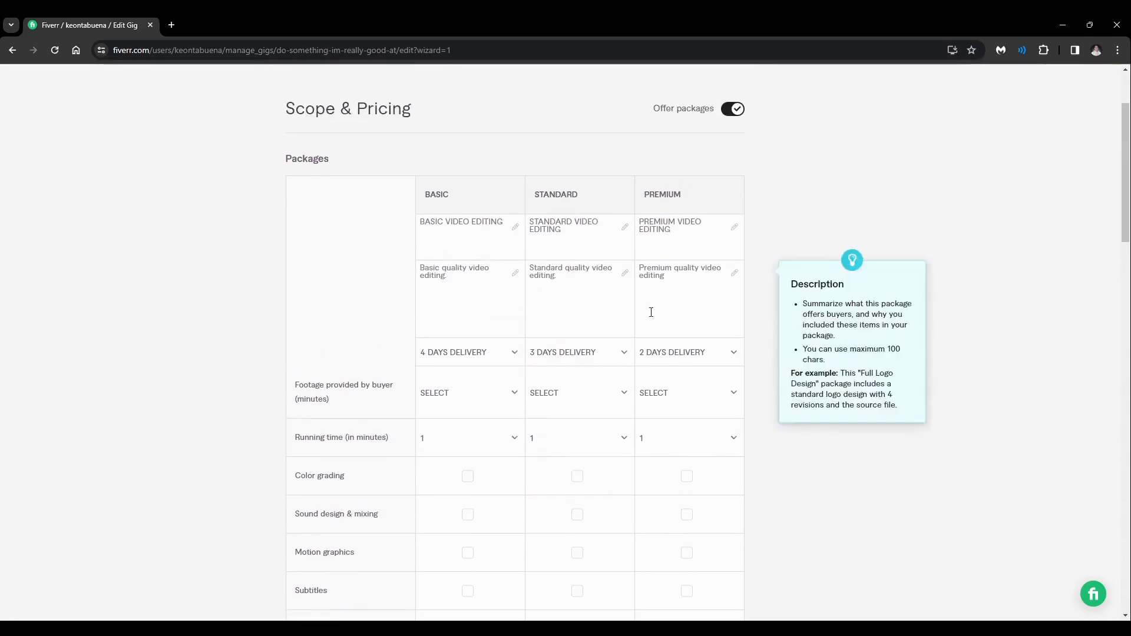
Set the package prices to $5 for Basic, $10 for Standard and $15 for Premium.
scroll(433, 412, down, 3)
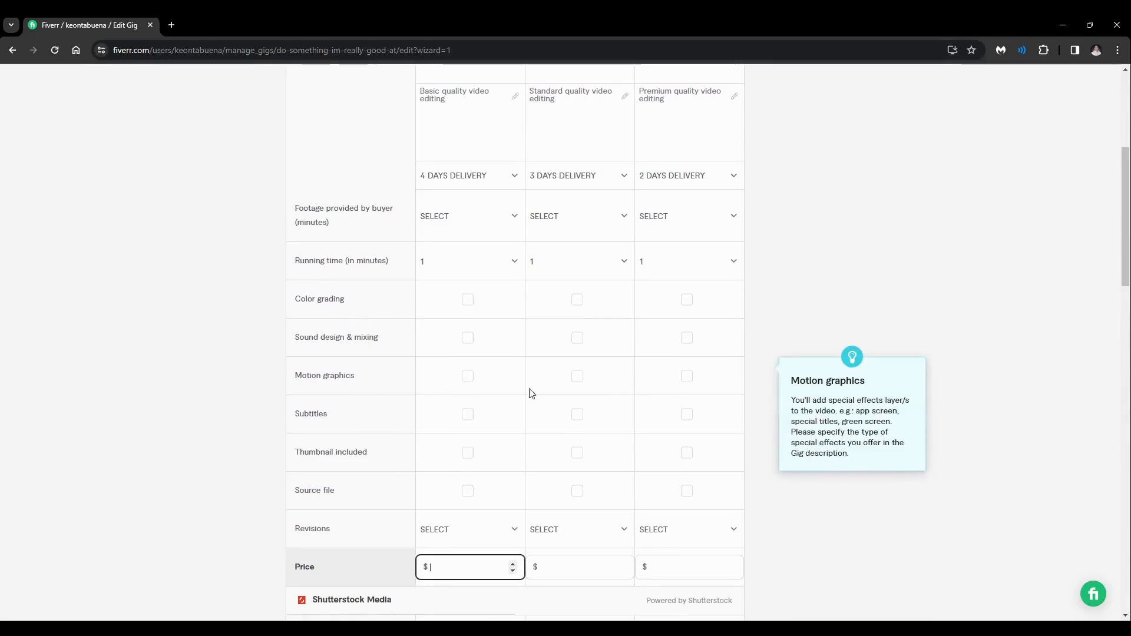
scroll(436, 518, down, 1)
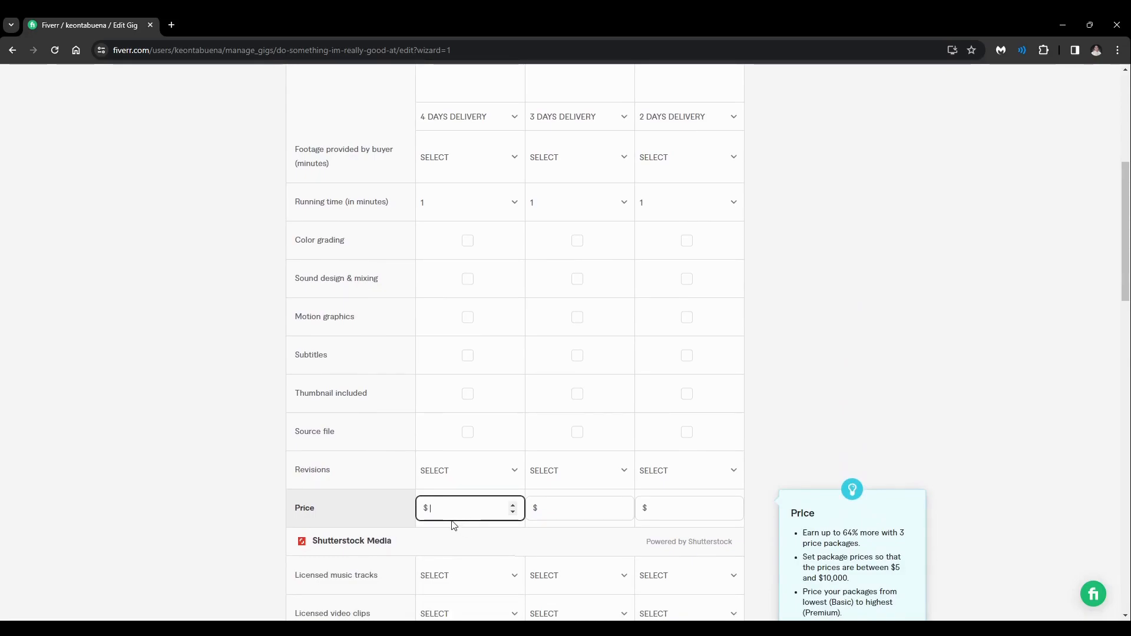
text(5)
click(562, 509)
text(1)
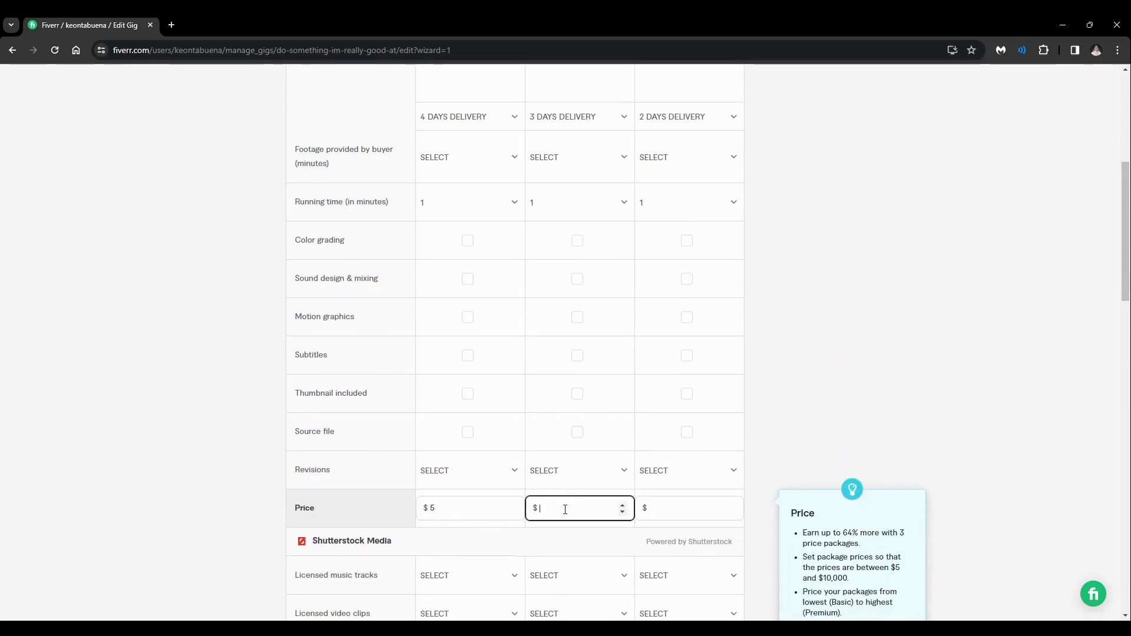
text(0)
click(695, 507)
text(15)
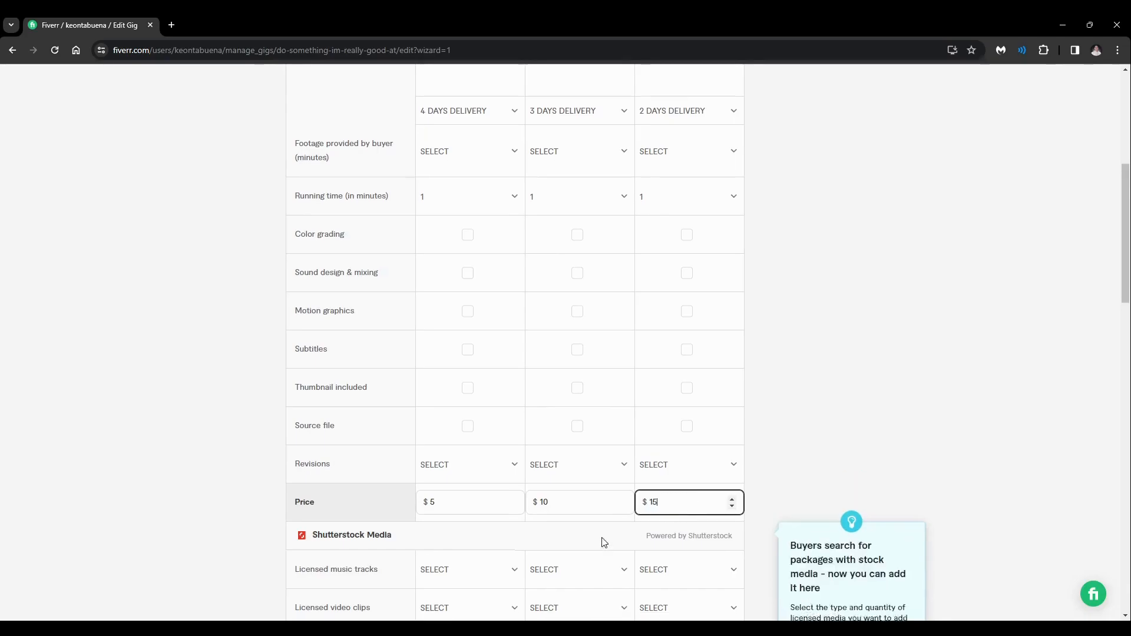
Examine the Shutterstock media and extra services, including the Basic package's extra fast delivery time choices.
scroll(648, 494, down, 3)
click(854, 401)
scroll(839, 406, down, 3)
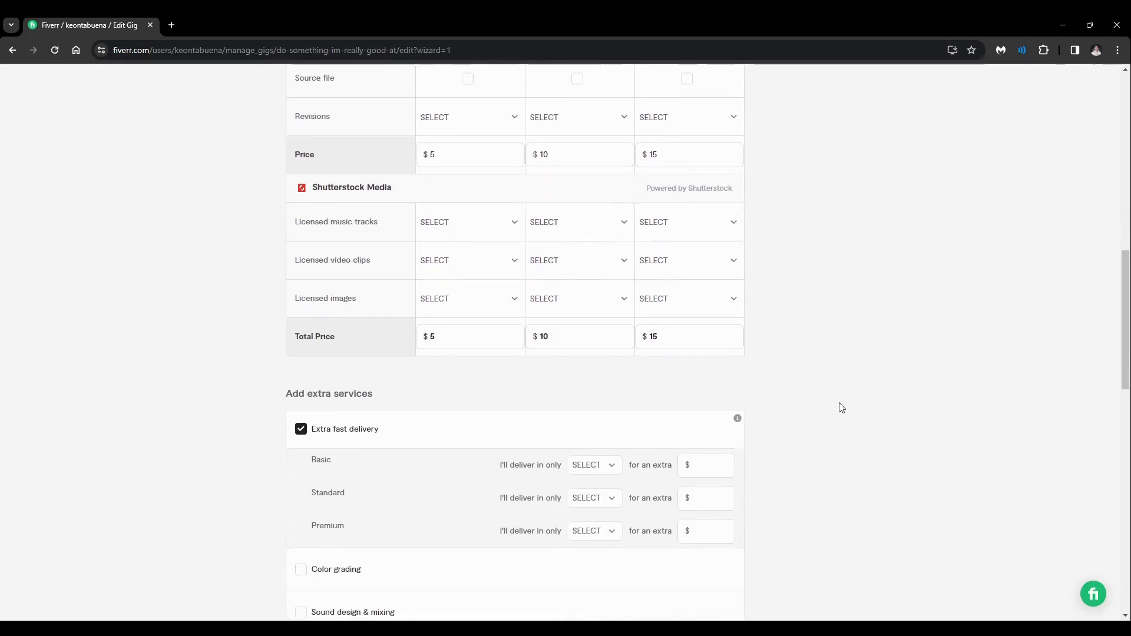
scroll(814, 418, down, 1)
click(701, 415)
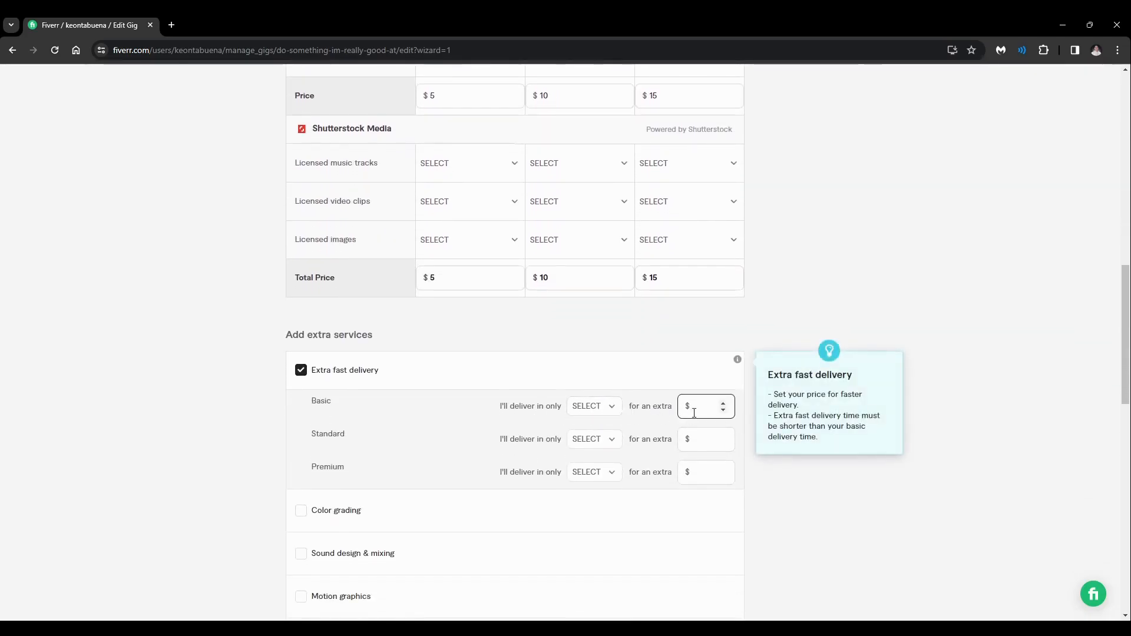
click(597, 406)
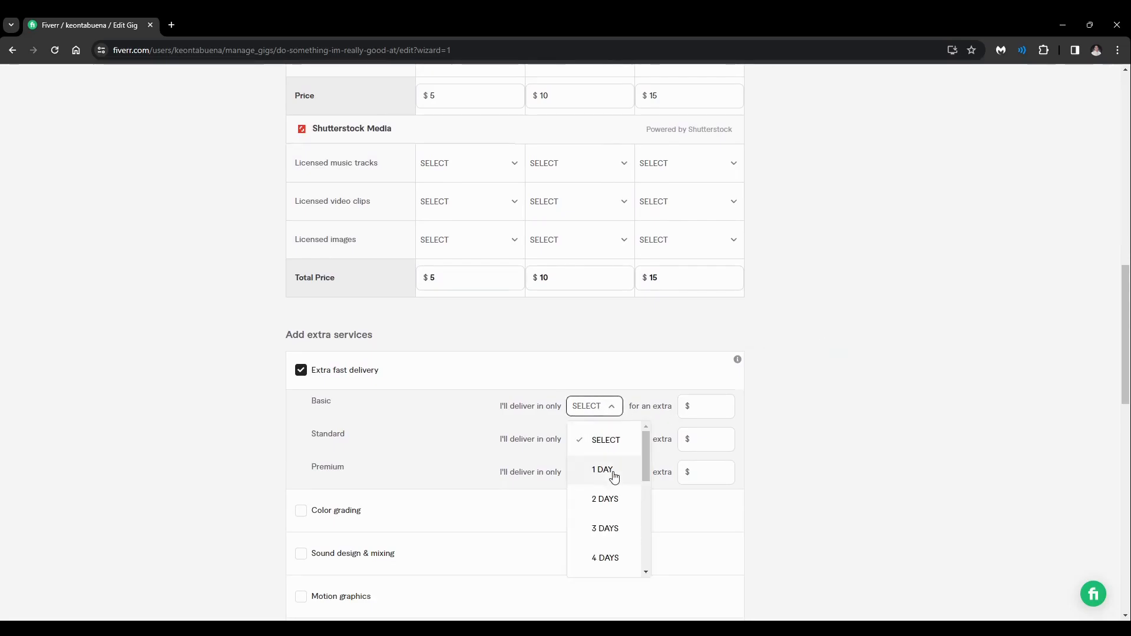
scroll(833, 391, up, 11)
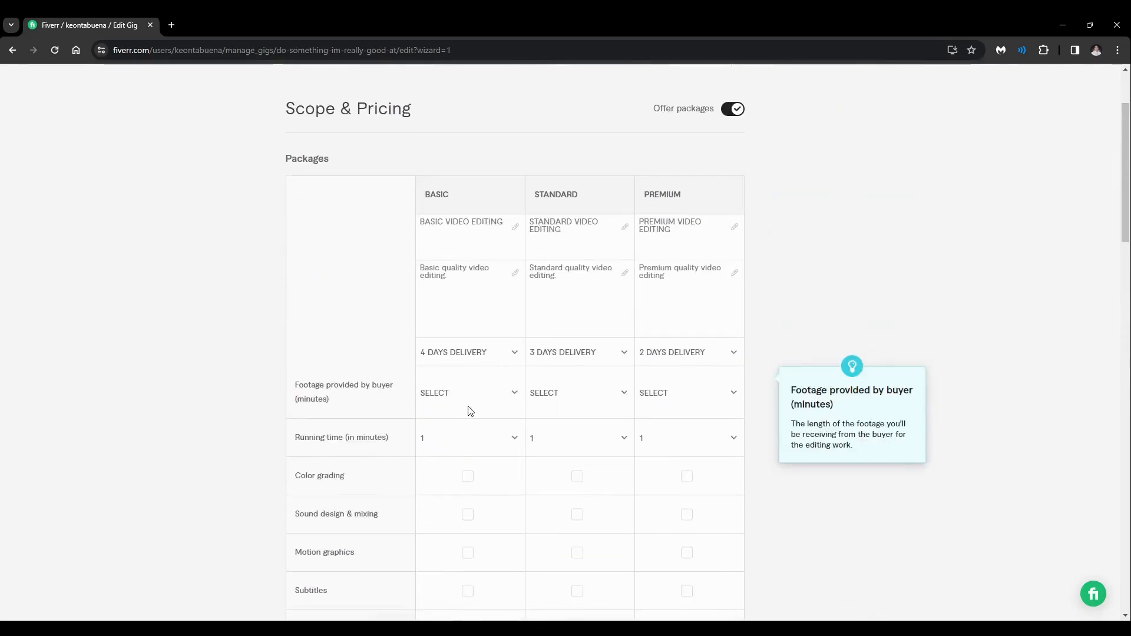
Set the extra fast delivery time to 3 days for Basic, 2 days for Standard and 1 day for Premium.
scroll(471, 418, down, 6)
scroll(487, 428, down, 5)
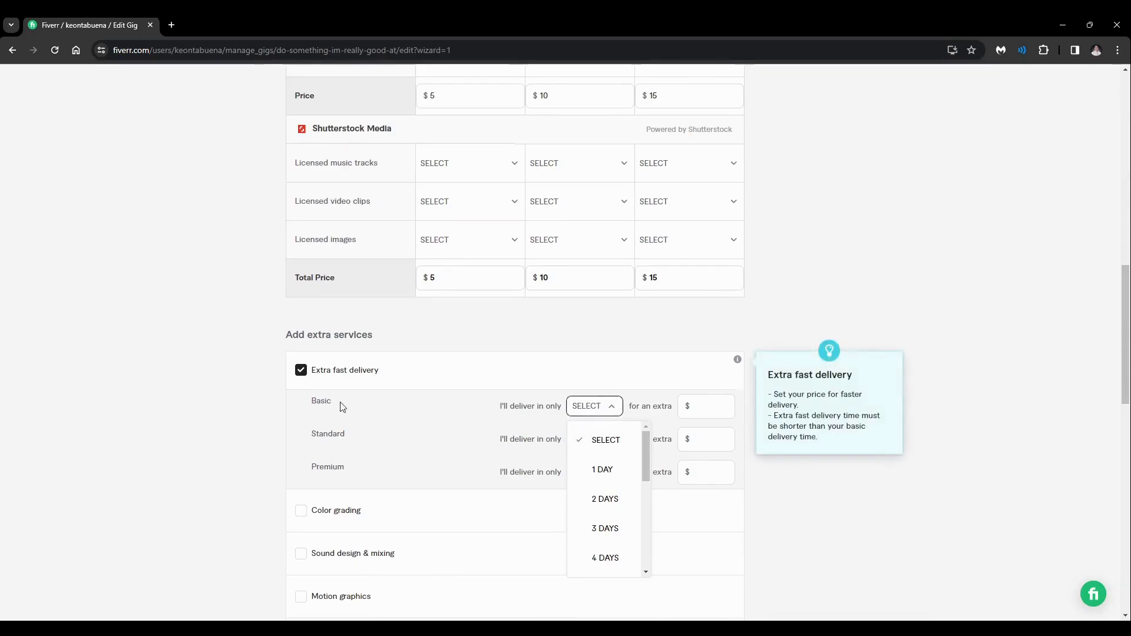
click(605, 528)
click(595, 441)
click(605, 532)
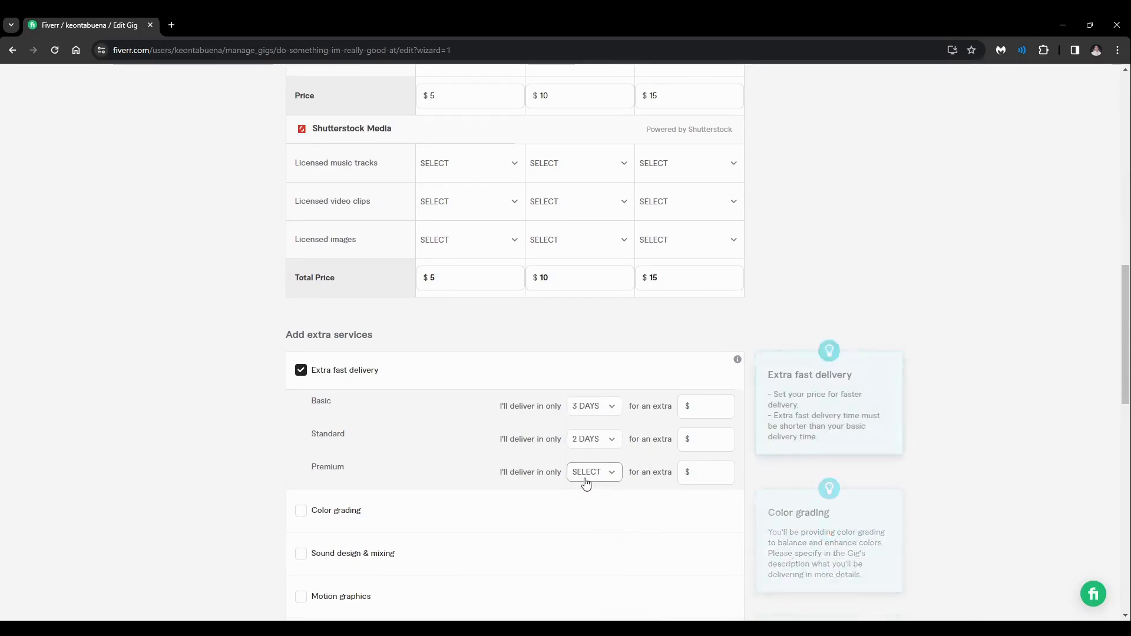
click(589, 475)
click(601, 361)
Set the extra fast delivery surcharges to $3 for Basic, $5 for Standard and $8 for Premium.
click(713, 412)
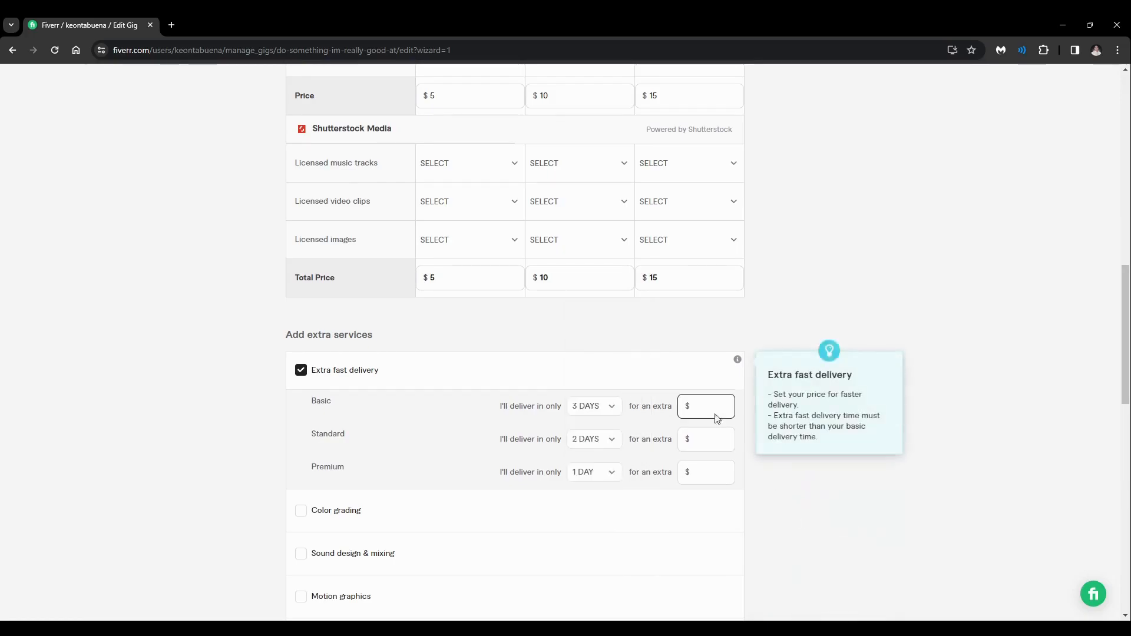
click(706, 442)
text(5)
click(704, 473)
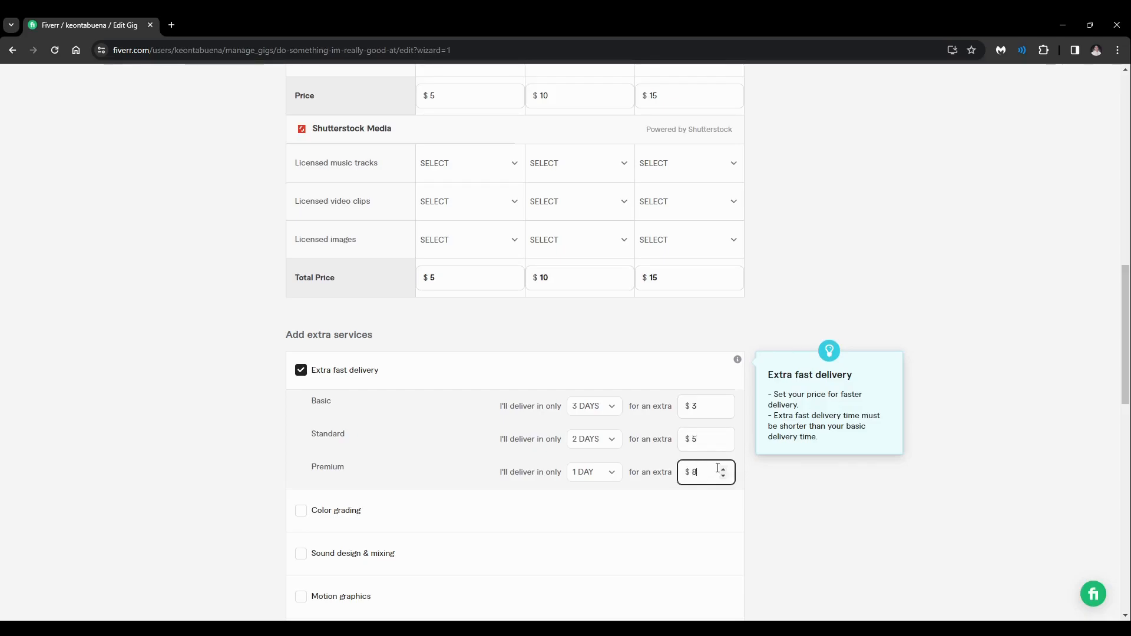
text(8)
click(865, 520)
Turn off the Subtitles and Additional revision extras and try to save the pricing page.
scroll(767, 391, down, 2)
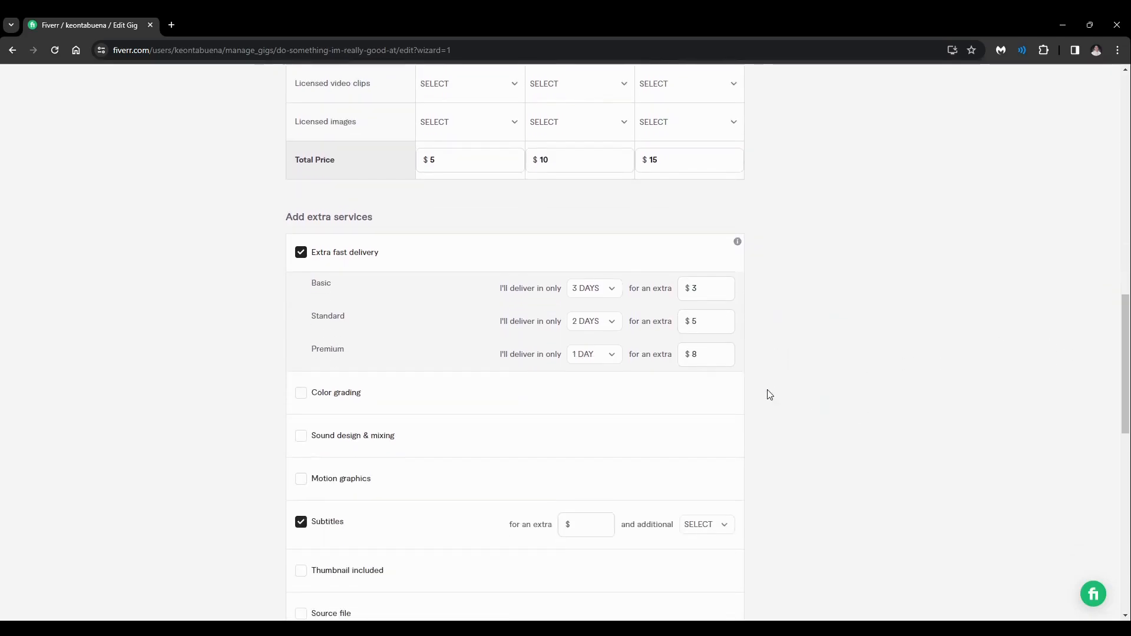
scroll(701, 424, down, 2)
scroll(720, 383, down, 1)
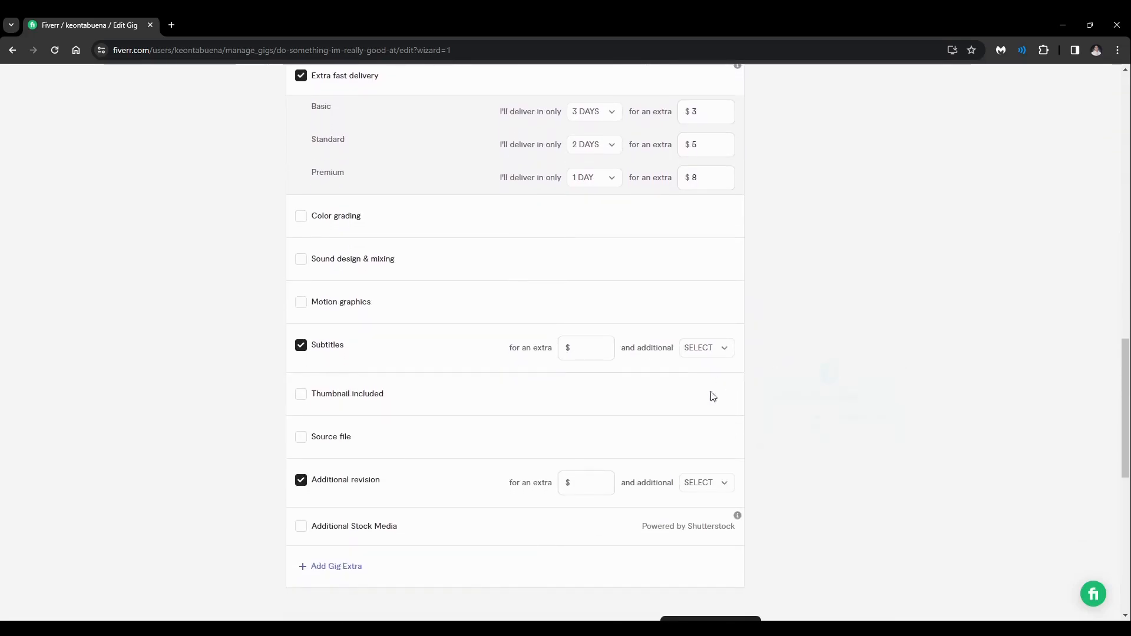
scroll(444, 378, up, 2)
scroll(338, 469, down, 2)
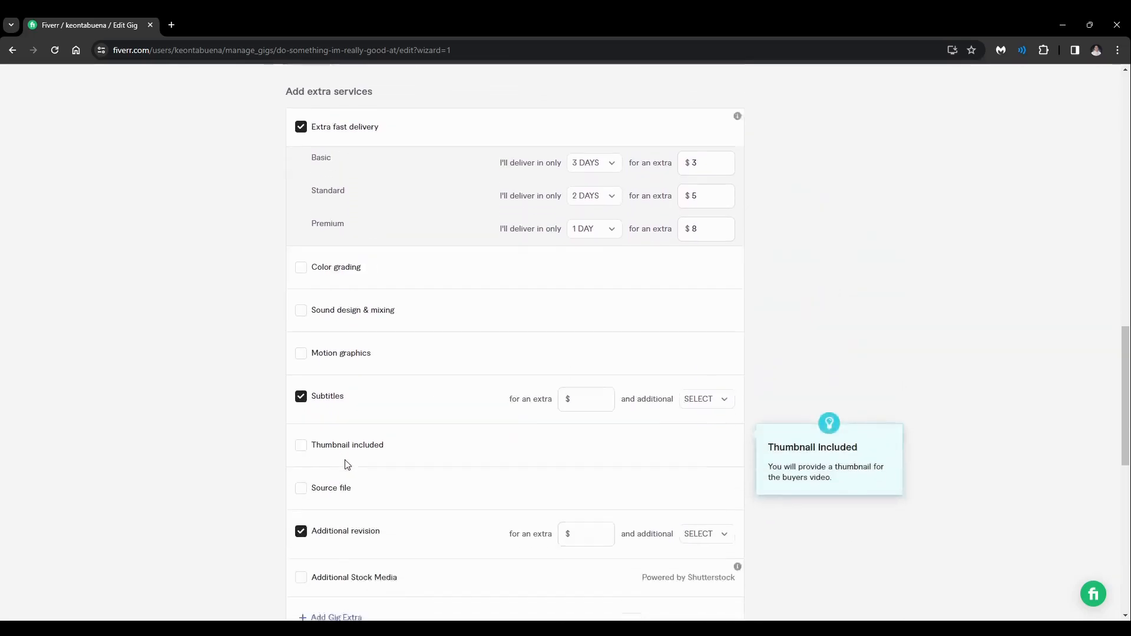
scroll(316, 478, up, 2)
click(301, 463)
scroll(301, 473, down, 2)
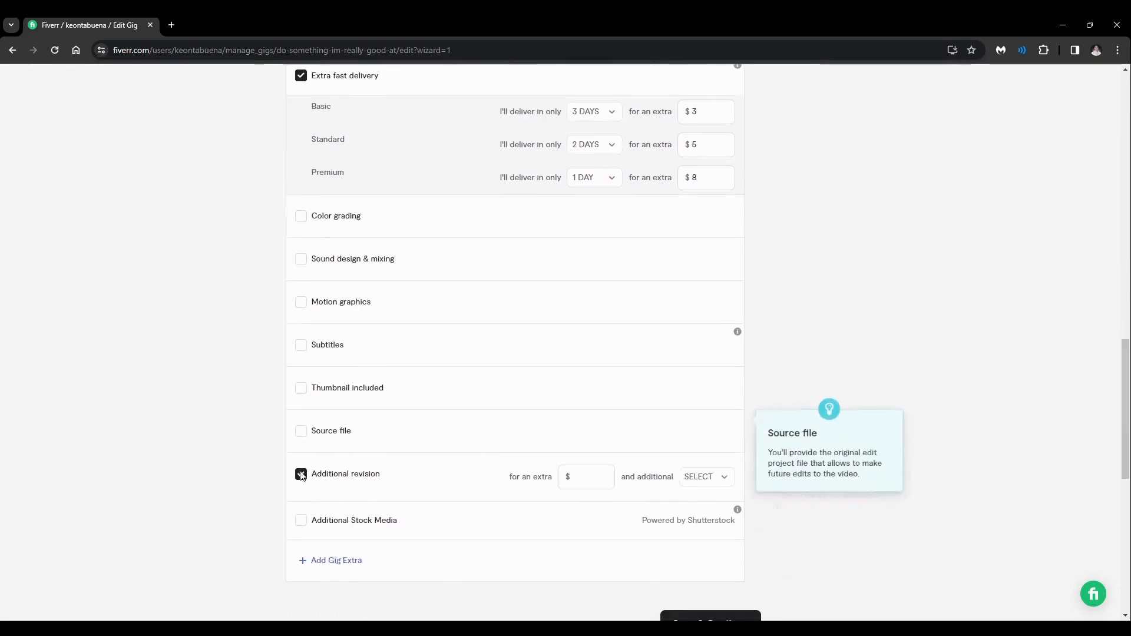
click(301, 474)
scroll(823, 465, down, 1)
scroll(811, 533, up, 1)
scroll(785, 525, down, 2)
scroll(788, 545, up, 2)
scroll(788, 545, down, 2)
click(753, 502)
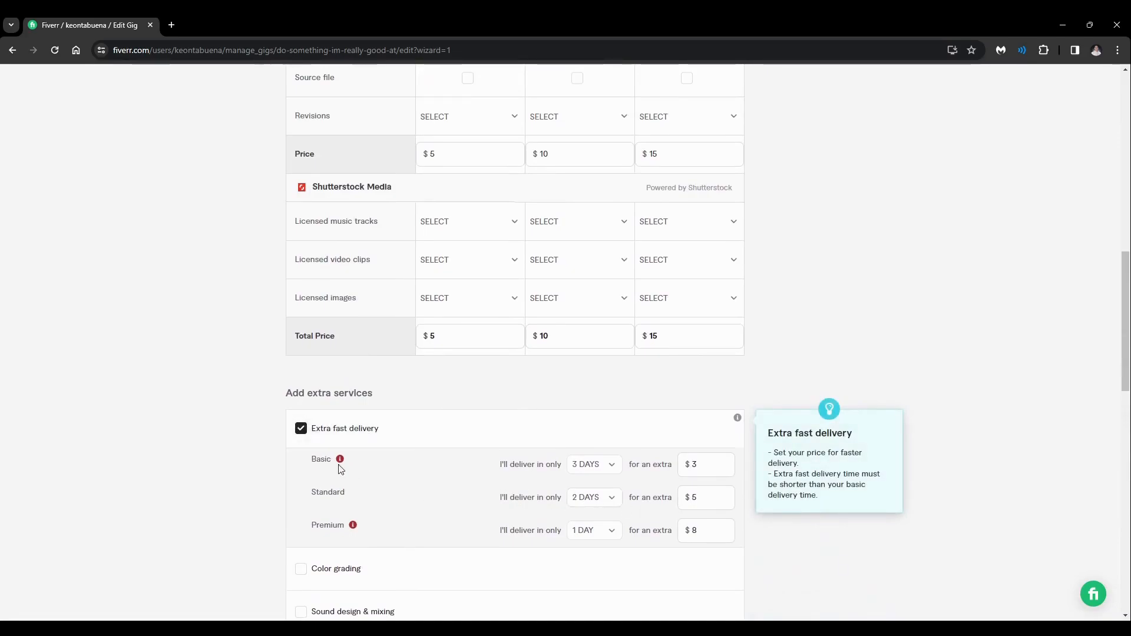
Set the Basic and Premium extra fast delivery surcharges to $5 each, and save the pricing to continue to the description.
mouse_move(341, 459)
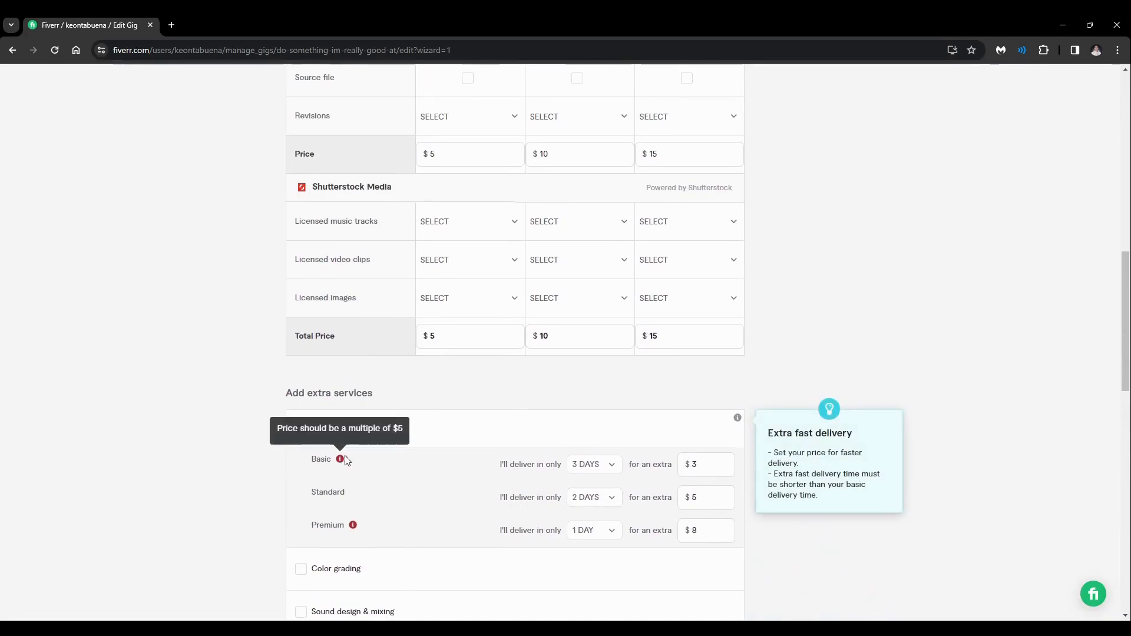
click(704, 464)
key(BackSpace)
text(5)
click(701, 531)
key(BackSpace)
text(5)
click(793, 552)
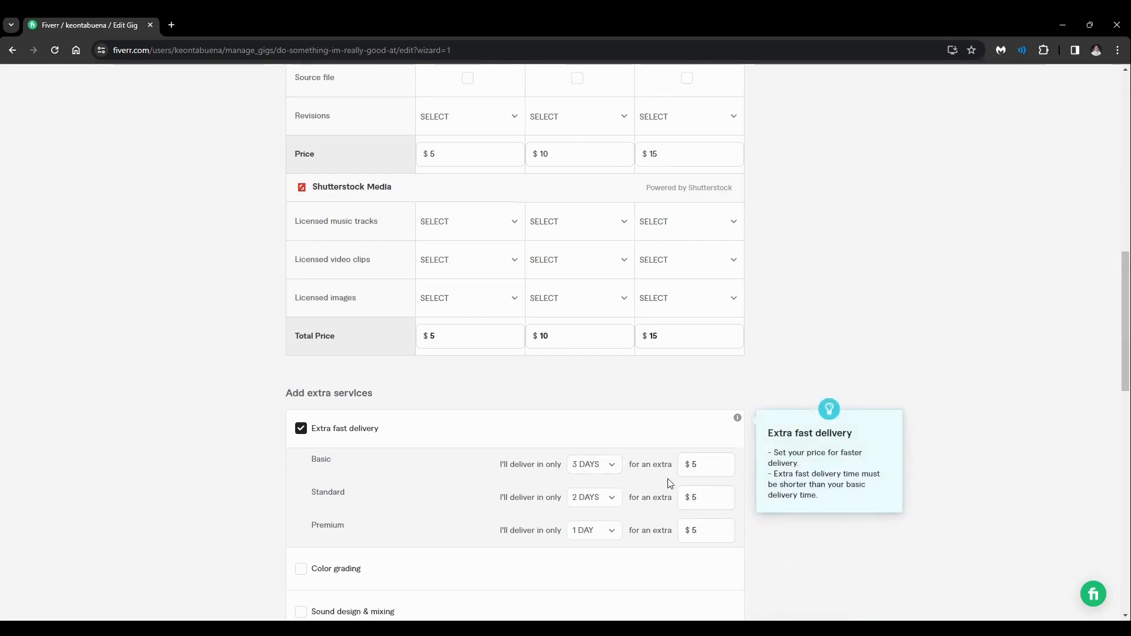
scroll(671, 486, down, 10)
click(704, 329)
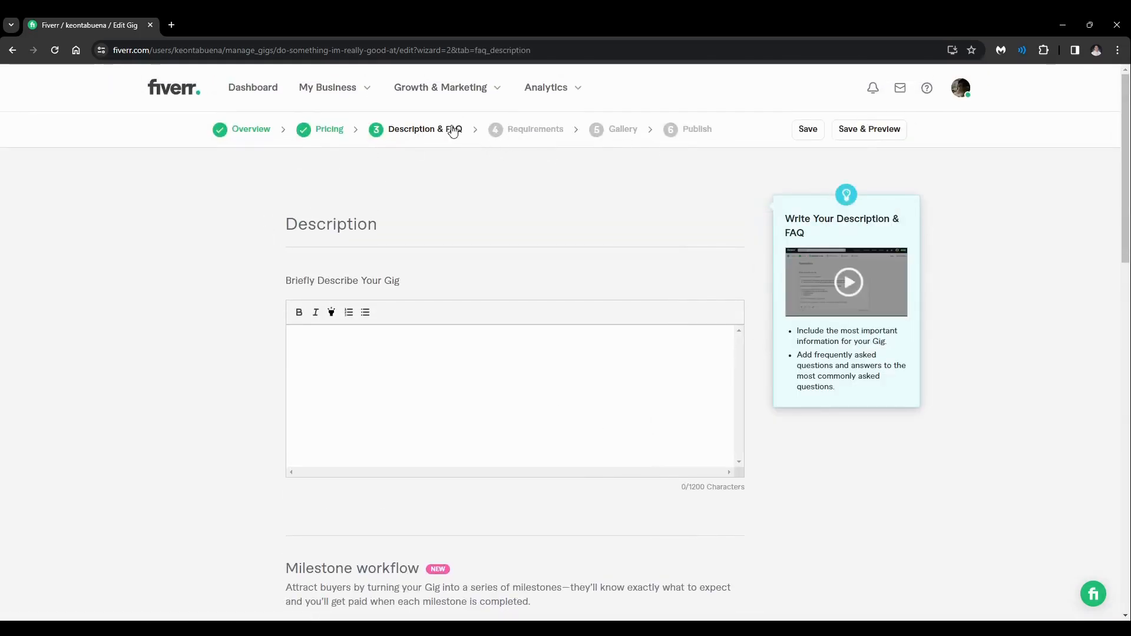
Describe the gig as "I provide quality video editing. You can pick throughout all my packages and offerings and pick what you like the most. Order now!".
click(454, 327)
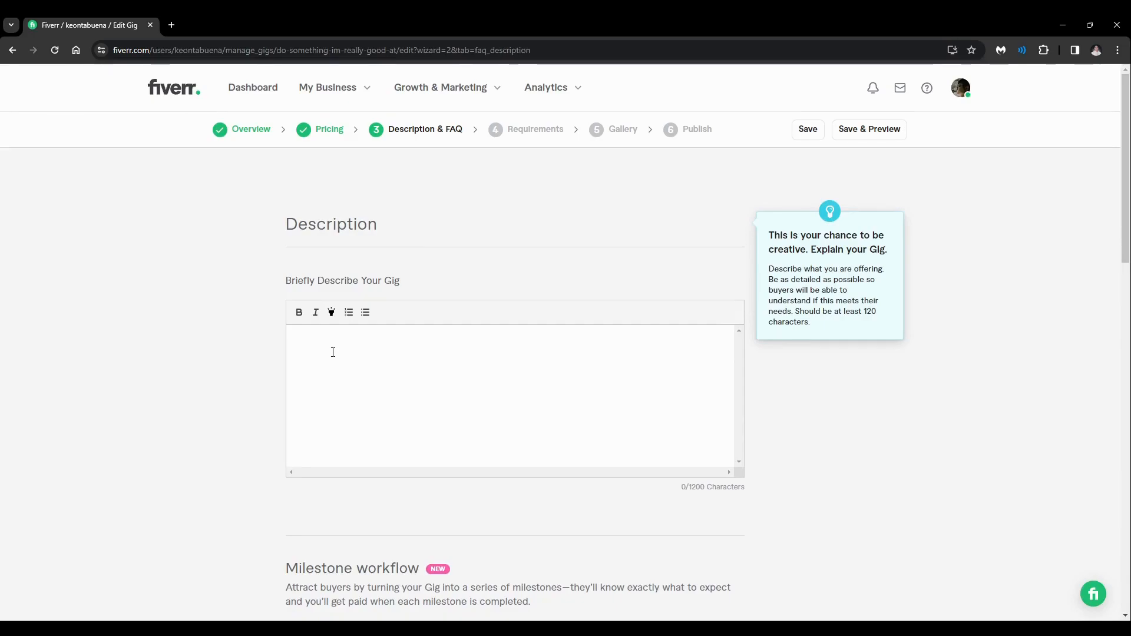
text(rovide)
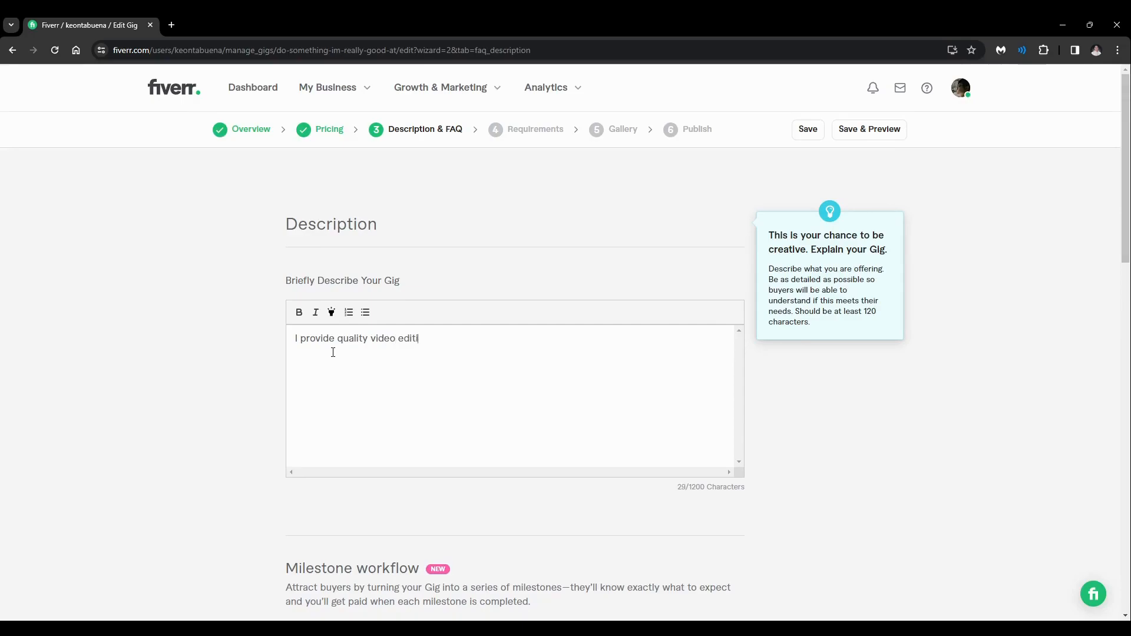
text(quality video editing. You can pick througf)
key(BackSpace)
text(hout)
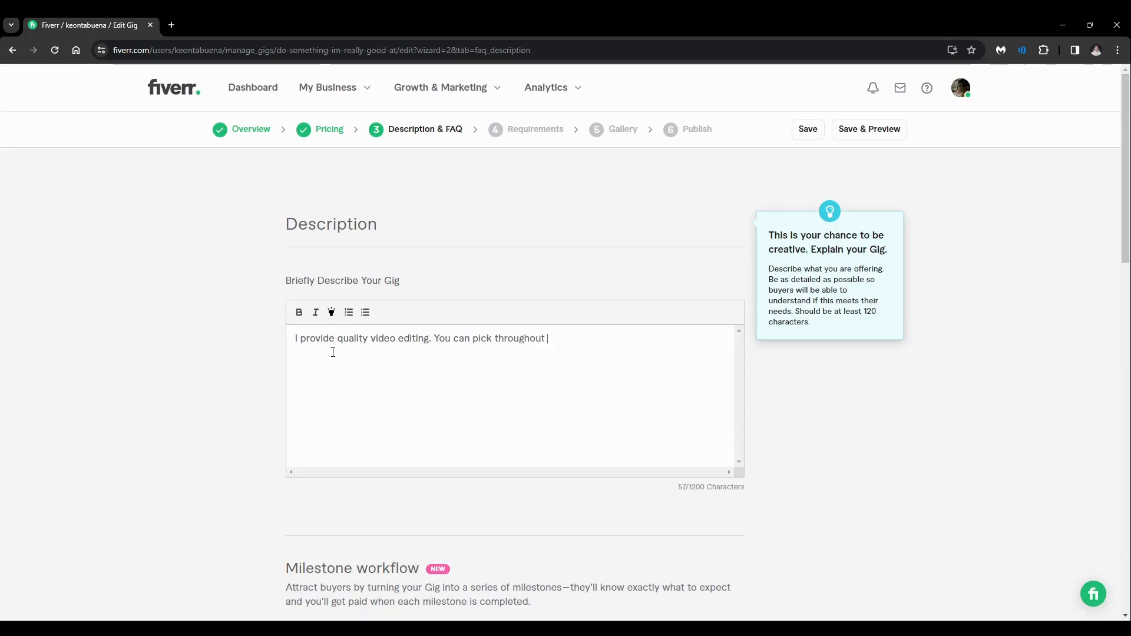
text( al)
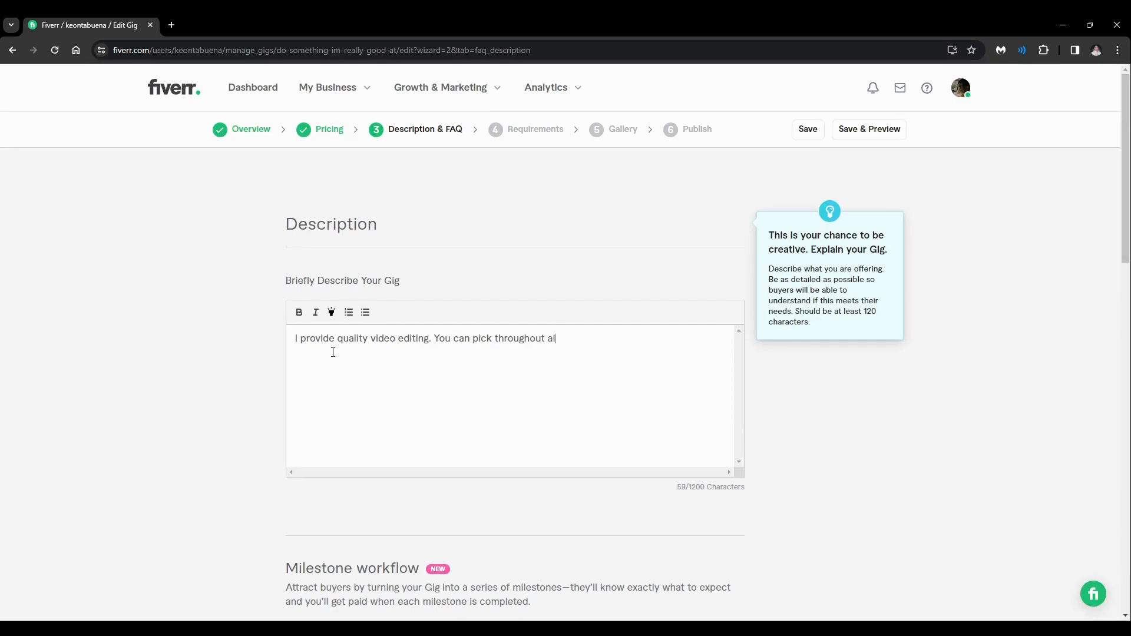
text(l my packages and offerings and see what yo)
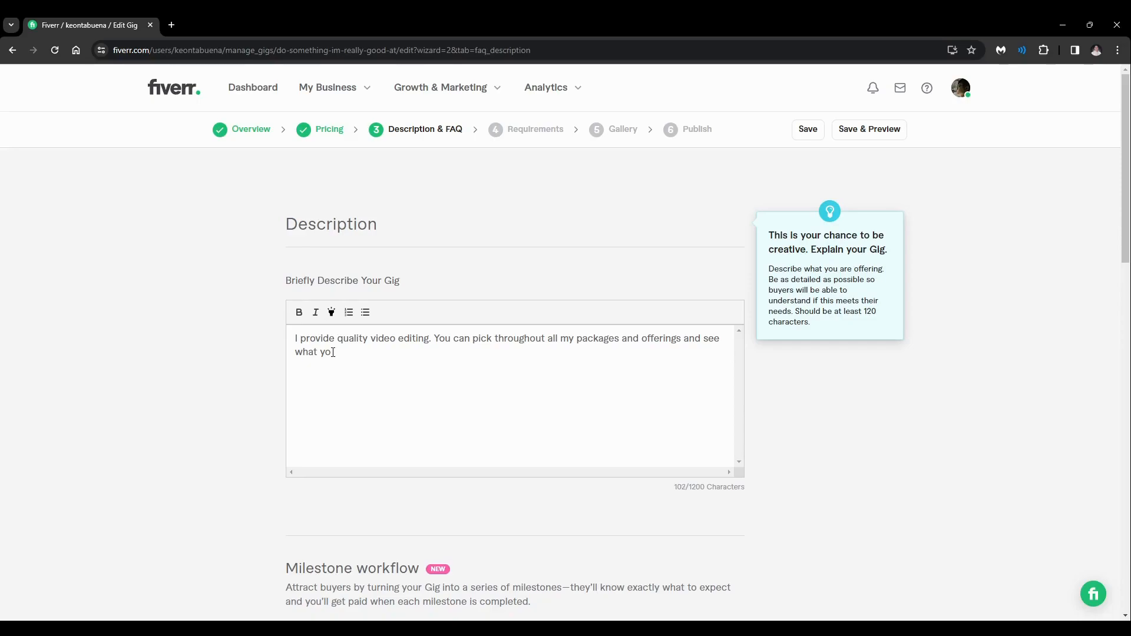
key(BackSpace)
key(BackSpace)
key(BackSpace)
text(whaytt you like the most.)
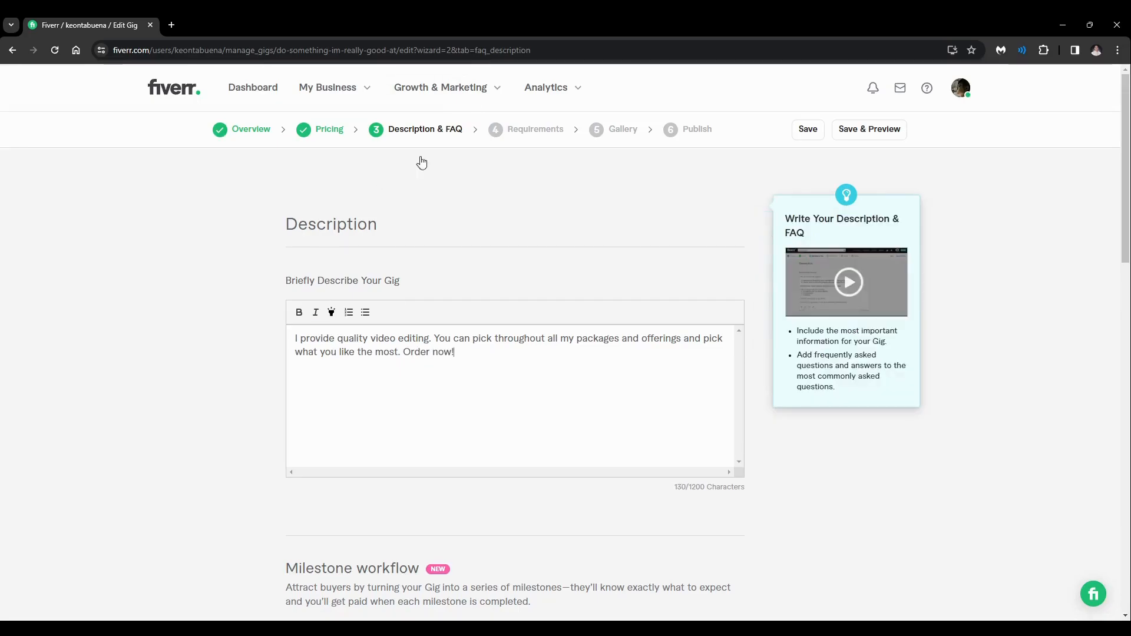
Save the gig description without adding any FAQ and continue to the buyer requirements.
scroll(634, 376, down, 3)
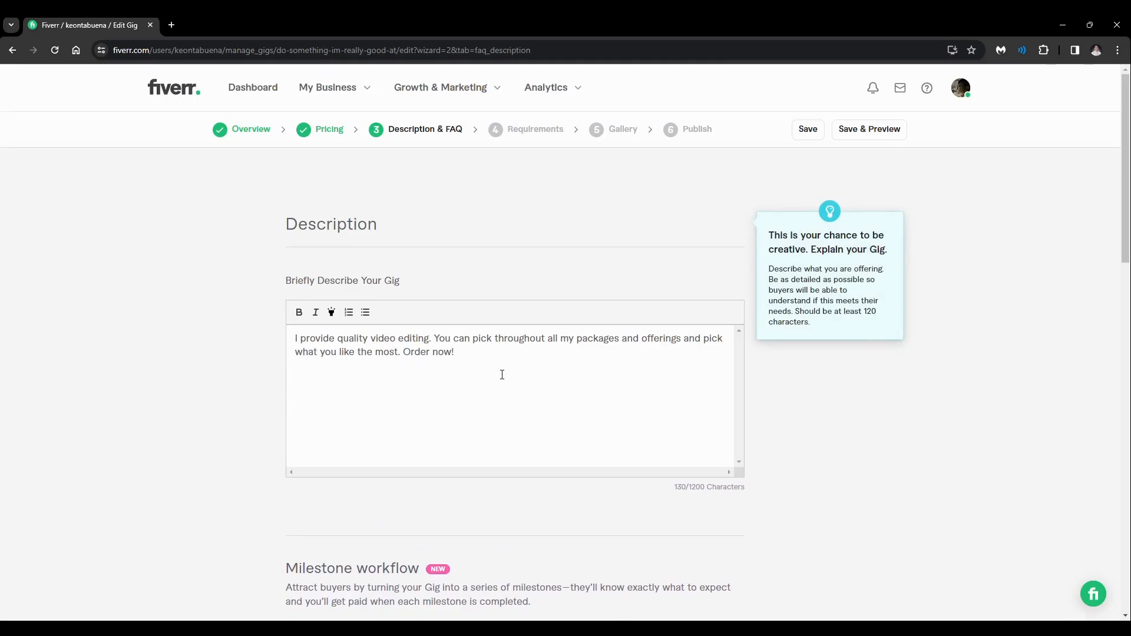
scroll(502, 372, down, 10)
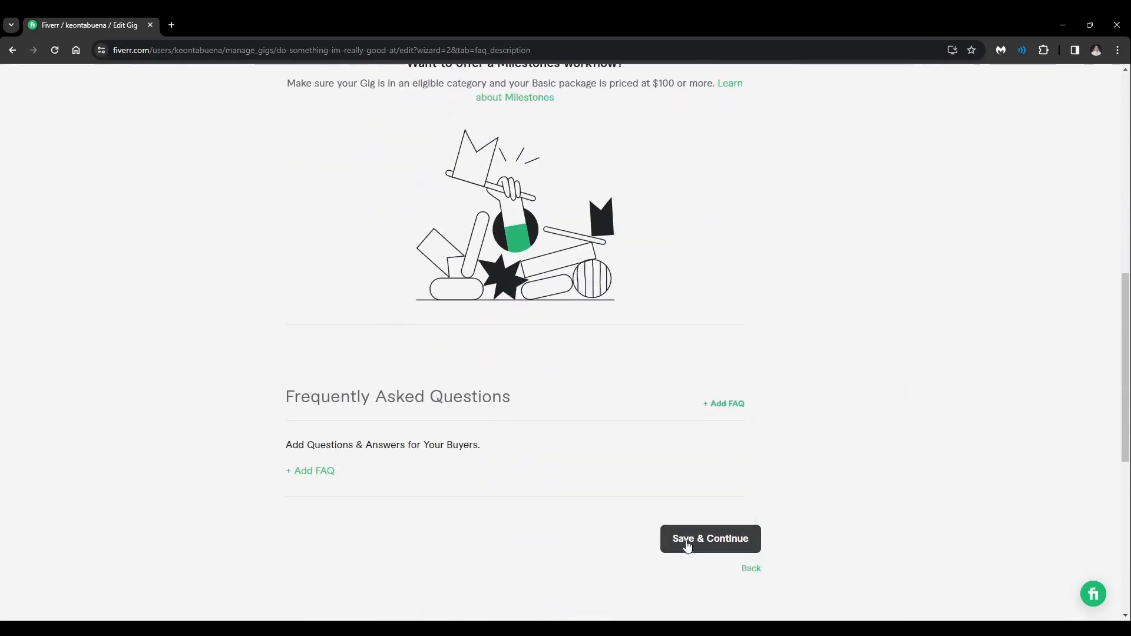
click(687, 545)
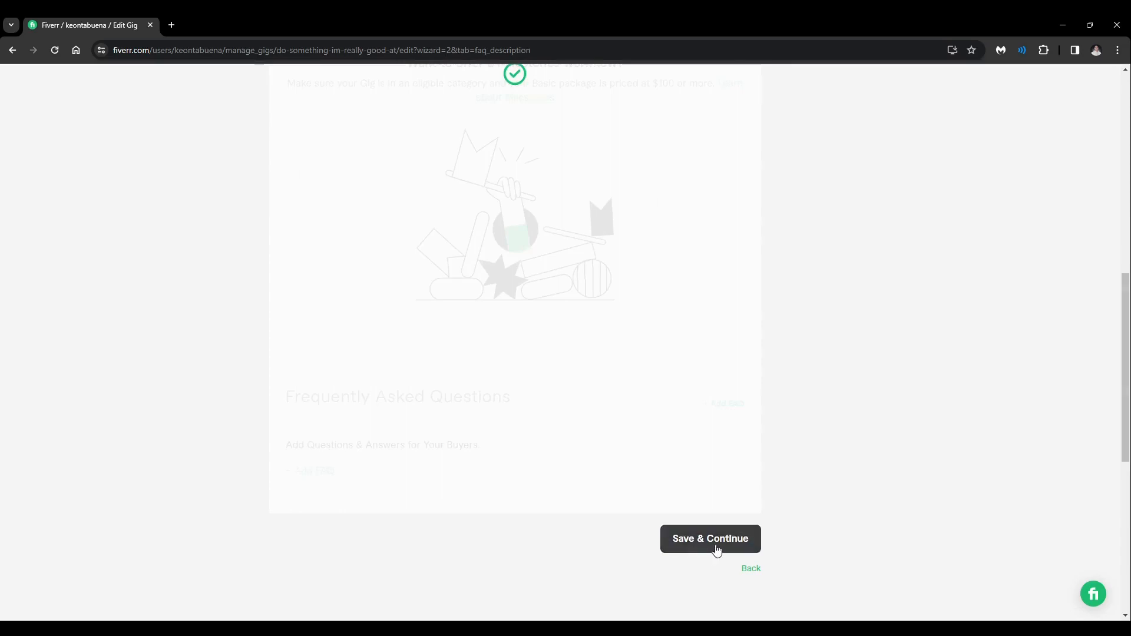
Add the required free-text buyer question "Is this for personal use or for work?" and save the requirements to continue to the gallery.
scroll(882, 432, up, 1)
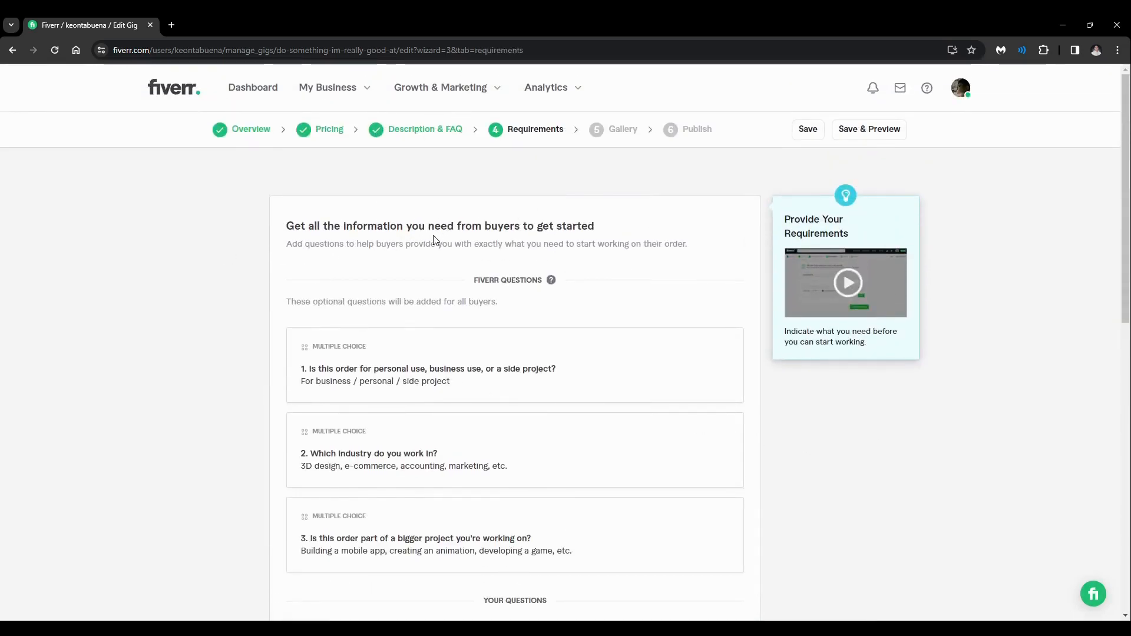
scroll(439, 273, down, 3)
scroll(412, 265, up, 1)
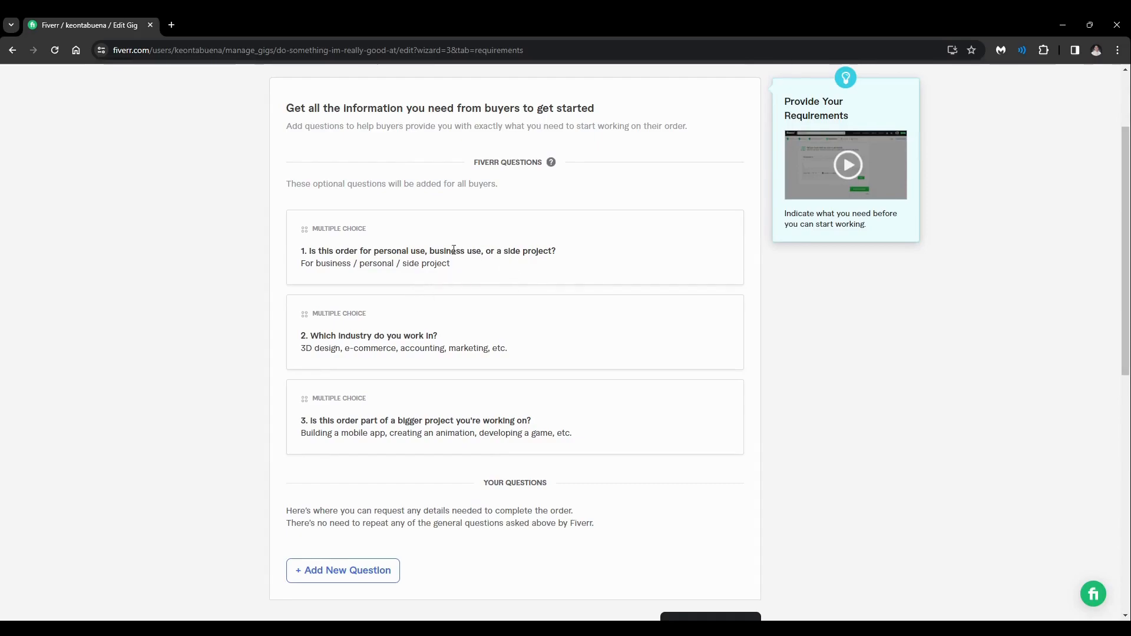
scroll(363, 253, down, 3)
click(373, 391)
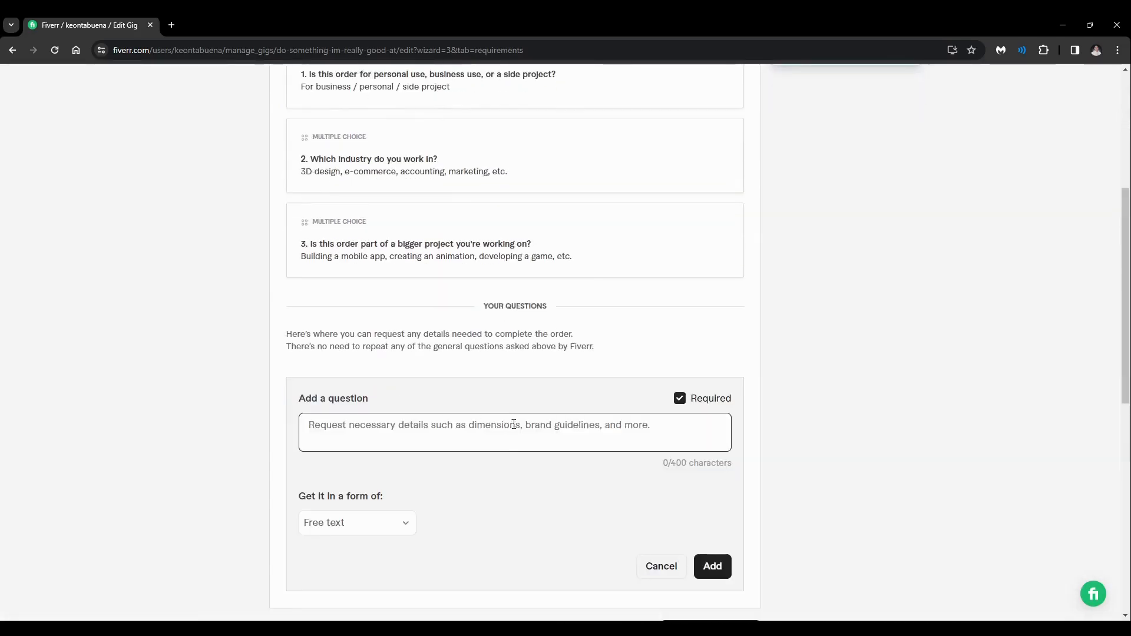
click(440, 444)
scroll(442, 444, up, 3)
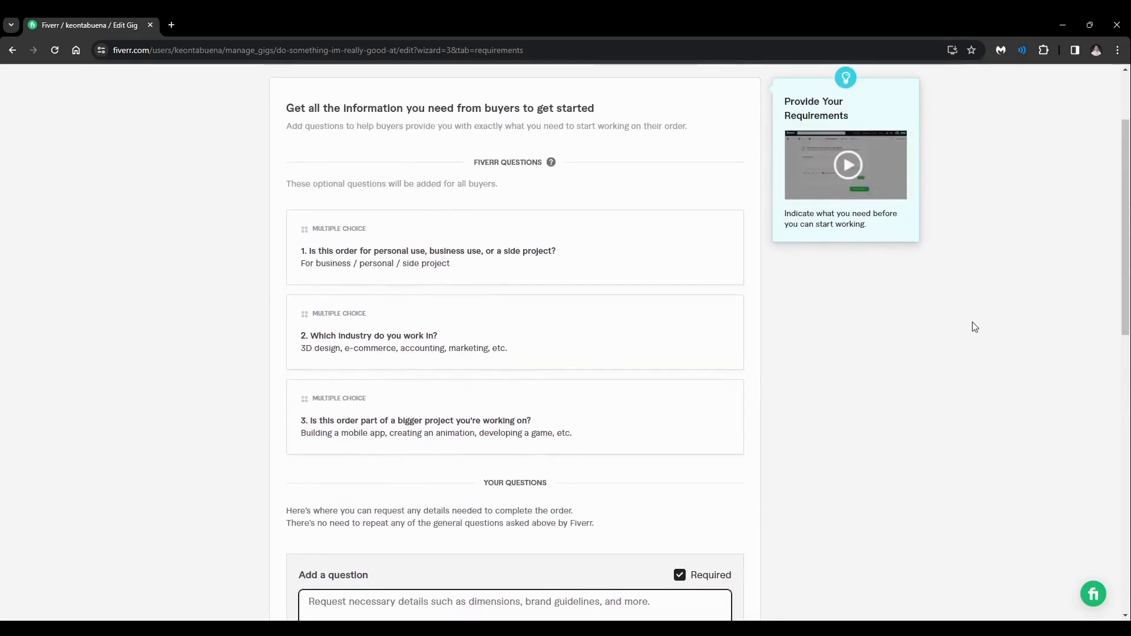
scroll(970, 321, down, 2)
text(Is this for perso)
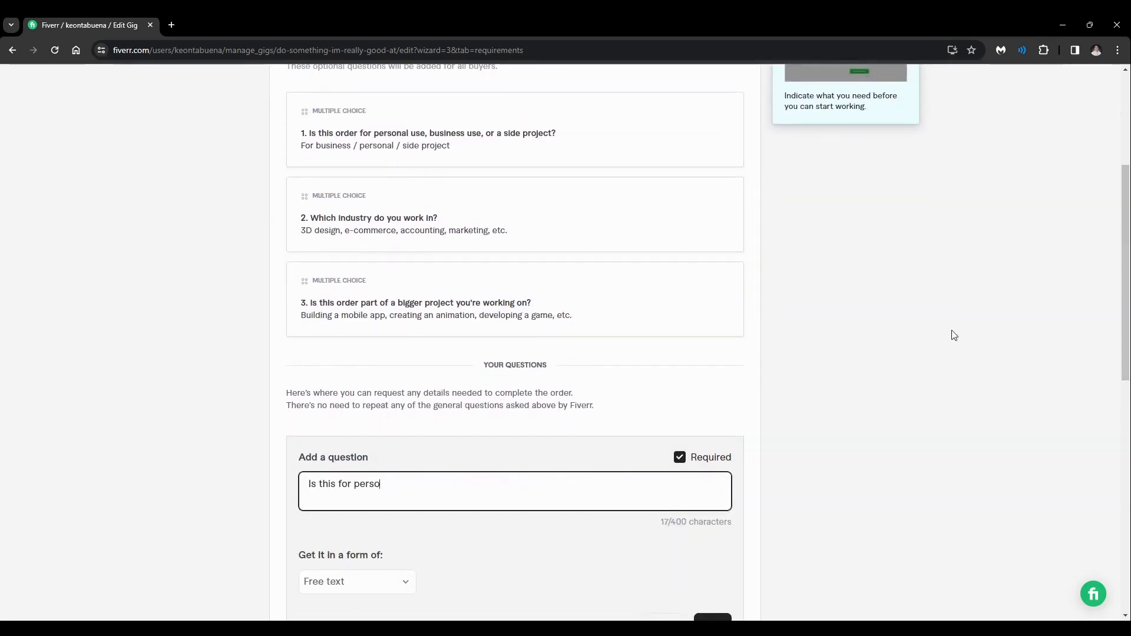
text(nal use or for work?)
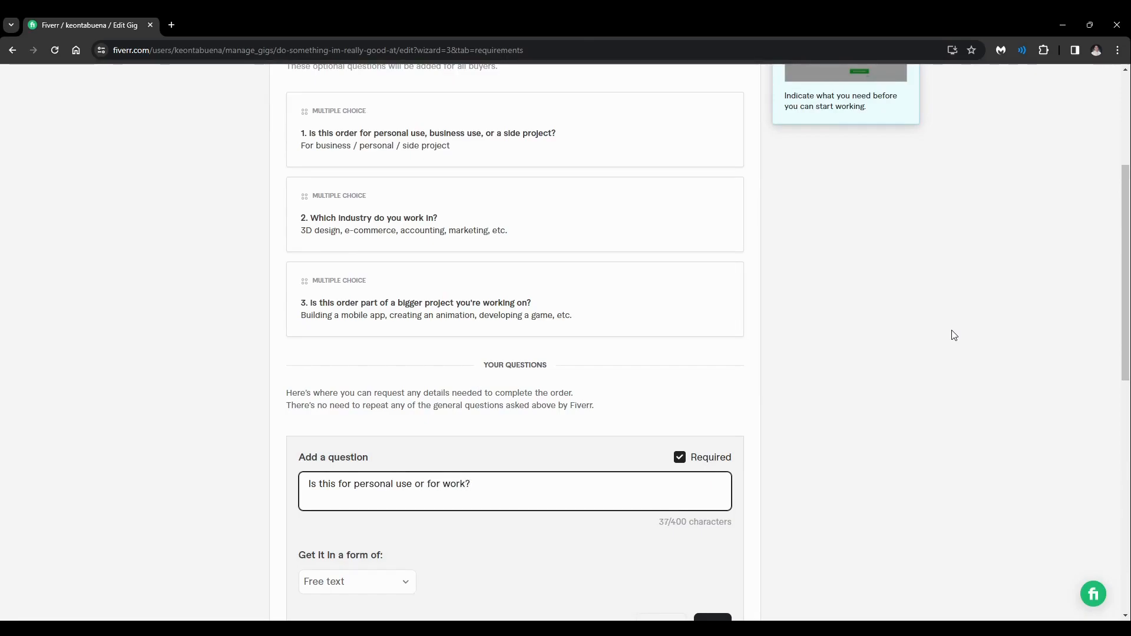
scroll(687, 480, down, 4)
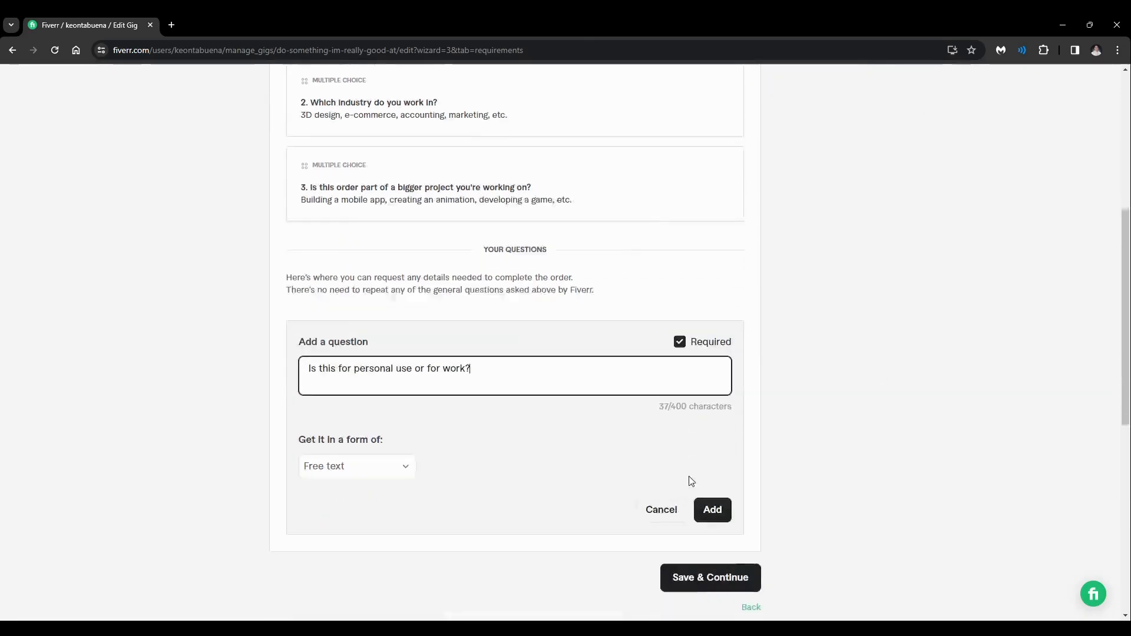
click(713, 389)
scroll(839, 425, up, 3)
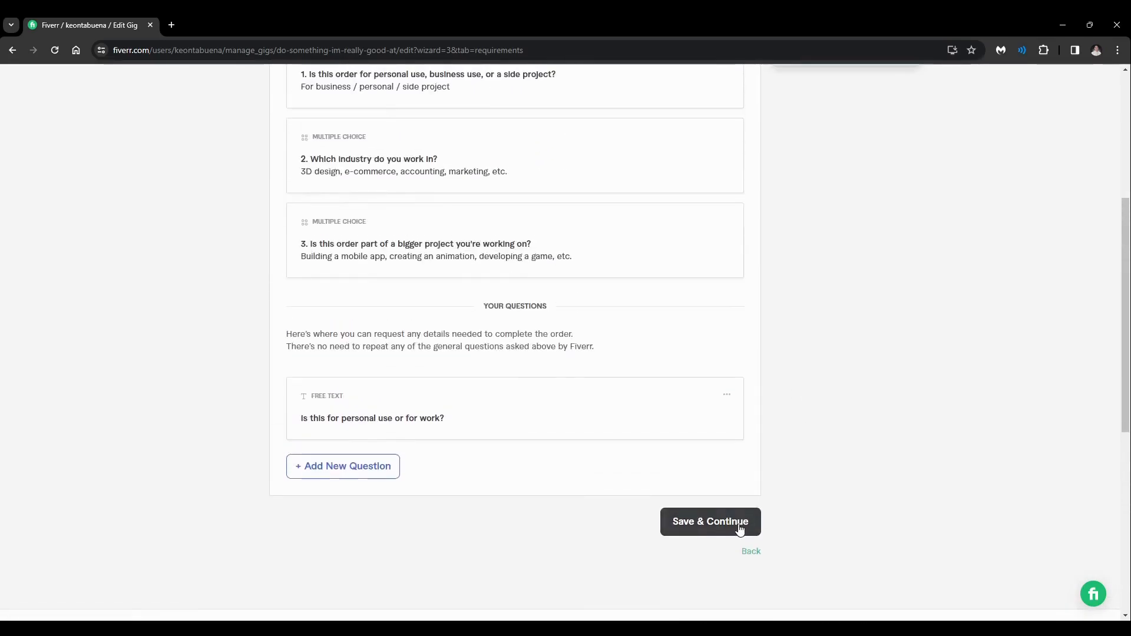
click(705, 523)
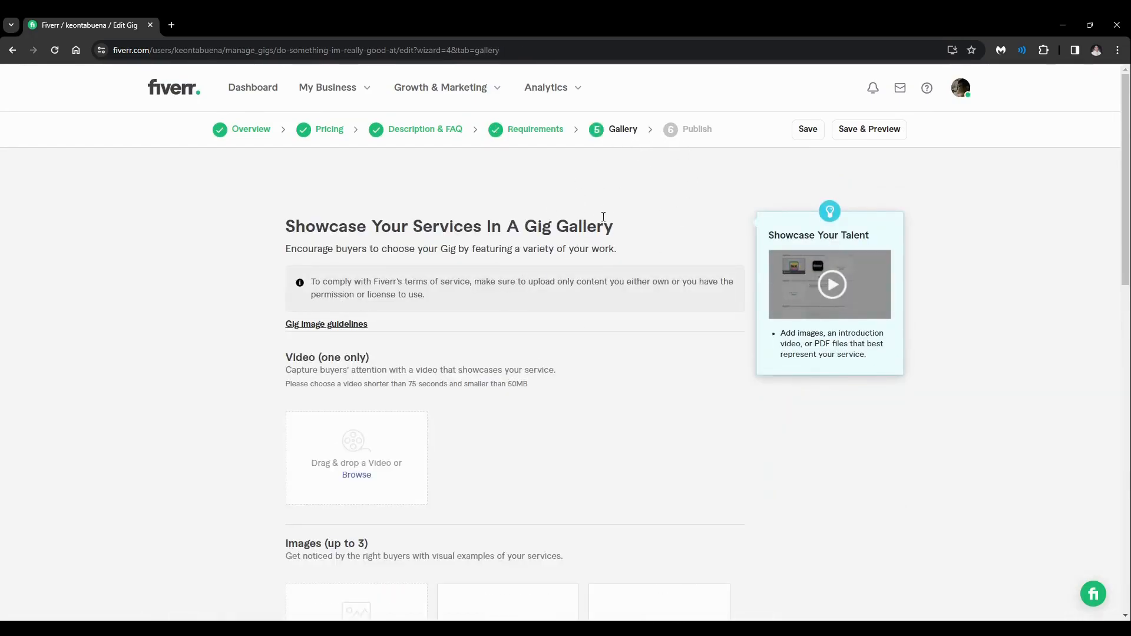
Examine the gig gallery's upload sections and limits for video, images and documents.
scroll(470, 442, down, 4)
scroll(253, 396, up, 4)
scroll(333, 232, down, 2)
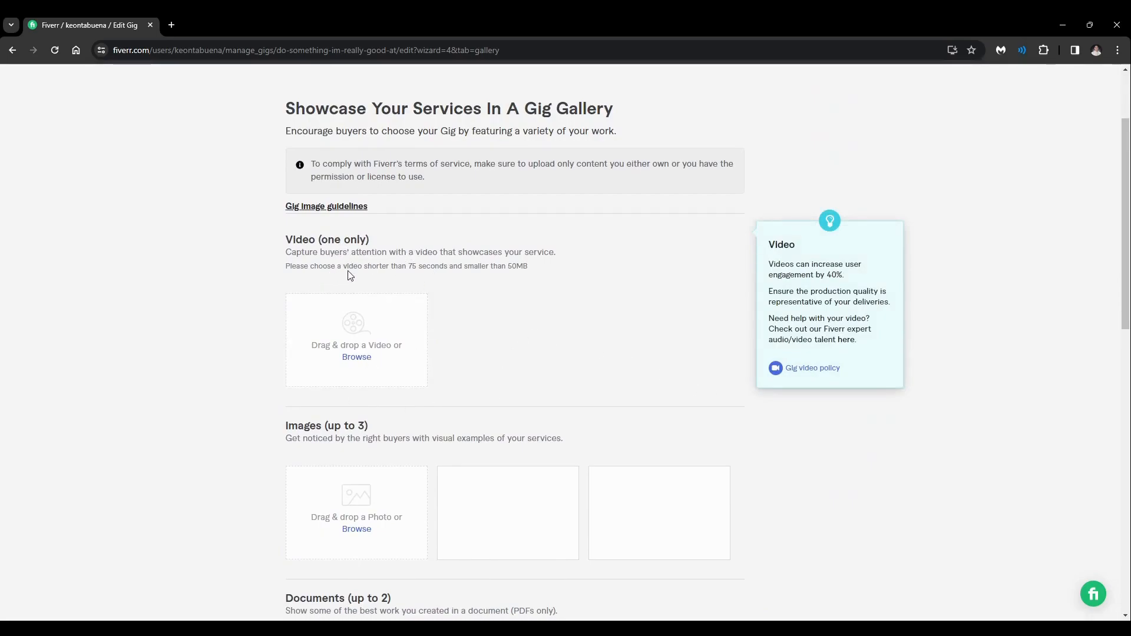
drag(409, 266, 449, 265)
click(476, 305)
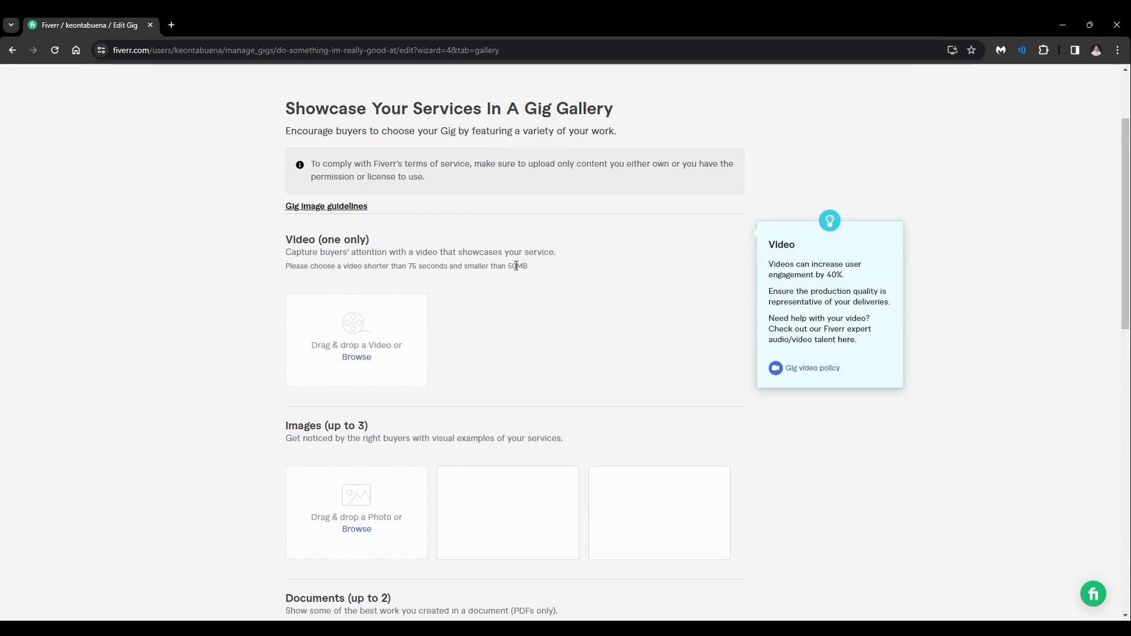
scroll(550, 404, down, 1)
scroll(411, 422, up, 2)
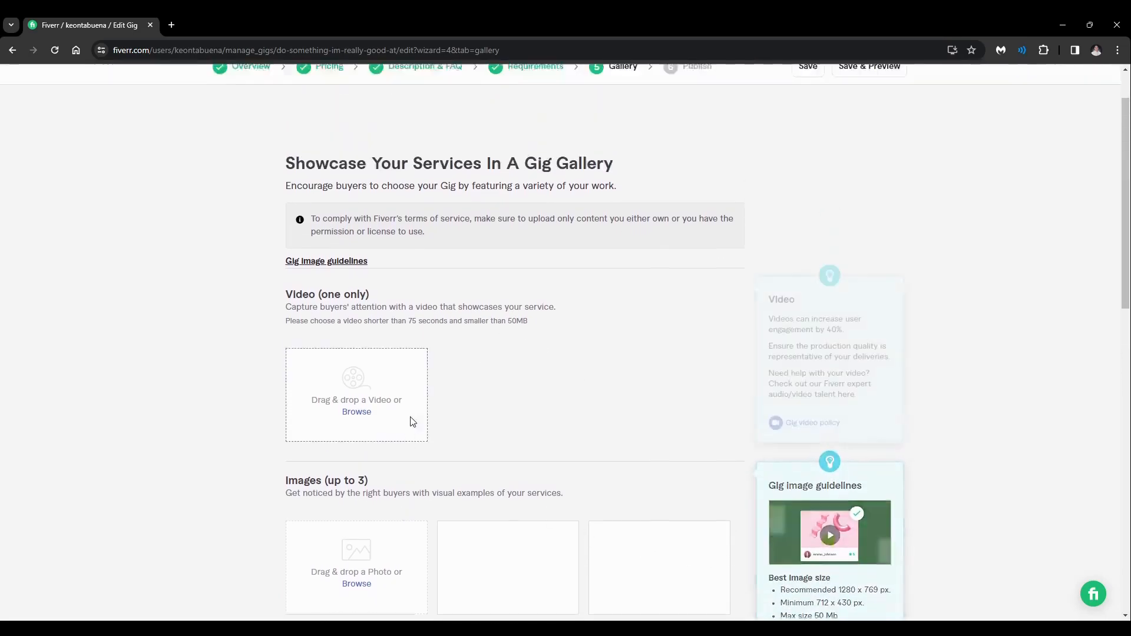
scroll(466, 416, down, 2)
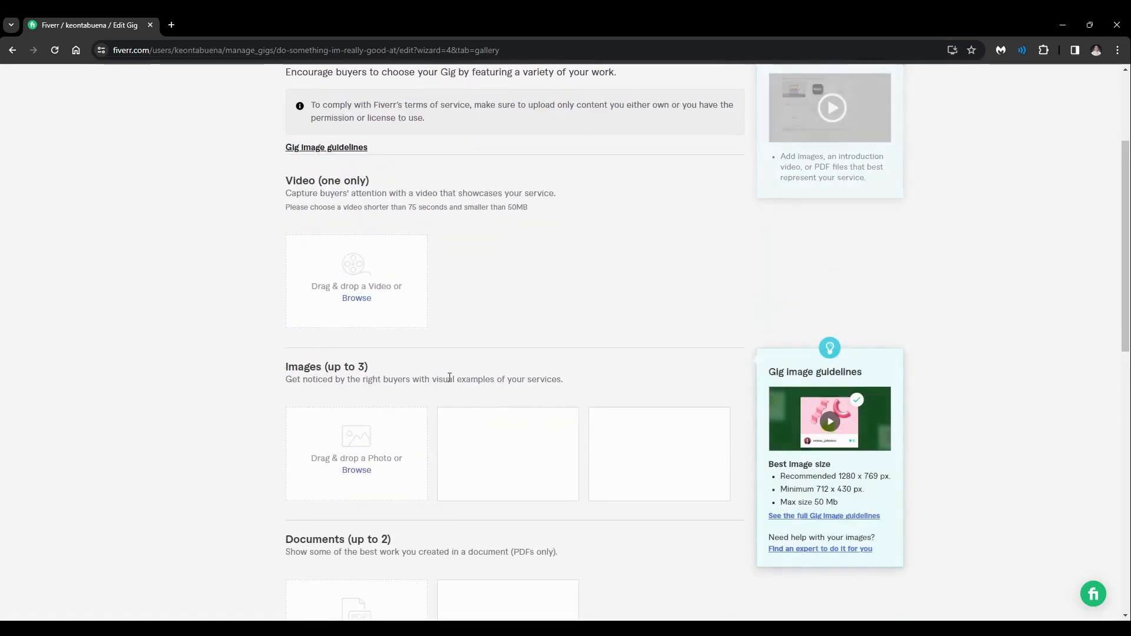
scroll(385, 479, down, 1)
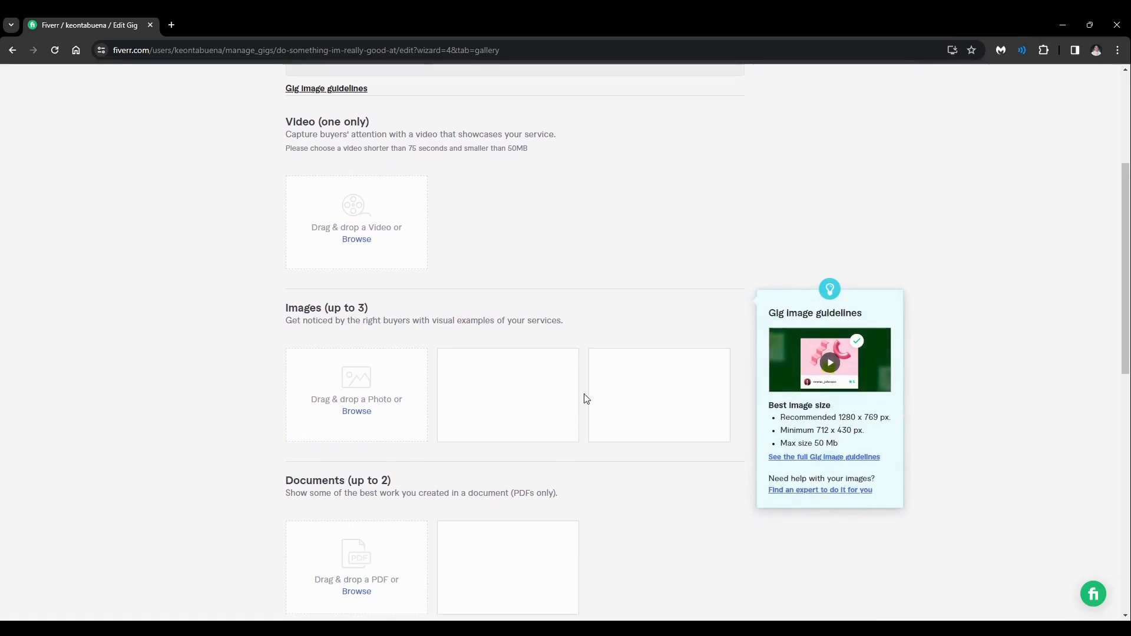
Accept the declaration that the gallery materials are original work and try to save the gallery without uploading any media.
scroll(413, 442, down, 1)
scroll(289, 389, up, 3)
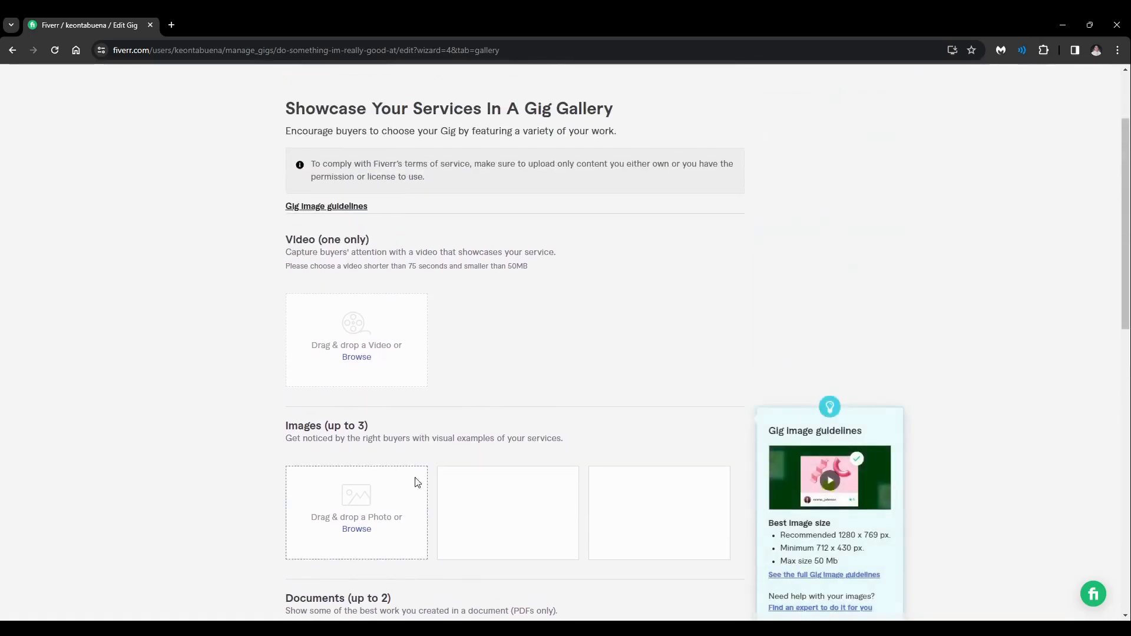
scroll(432, 462, down, 4)
scroll(366, 383, down, 1)
scroll(369, 364, up, 2)
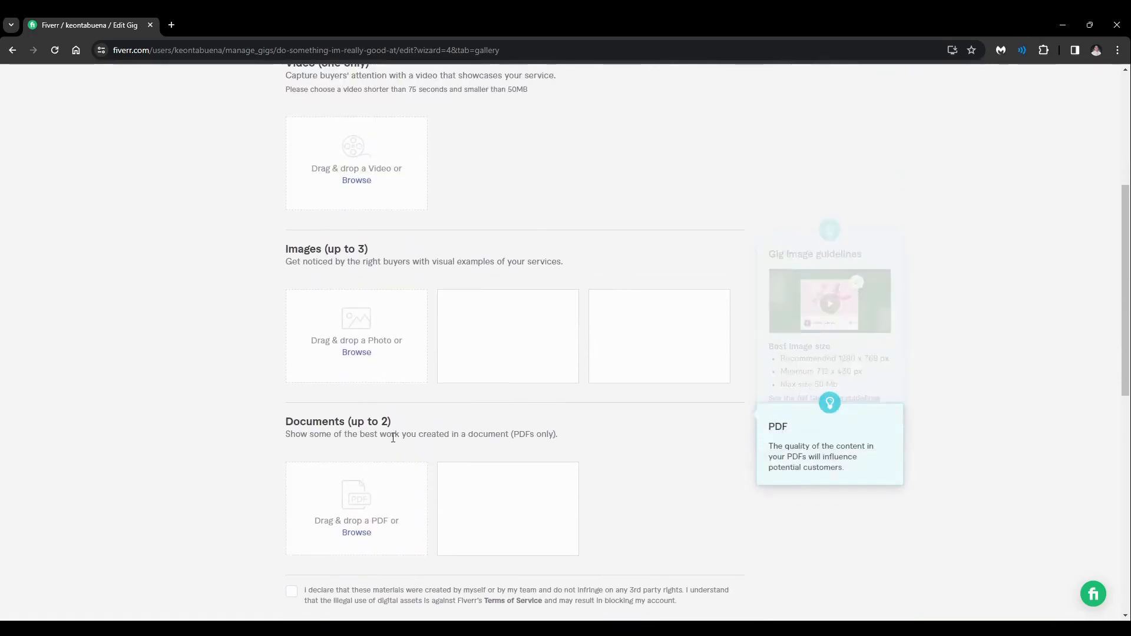
scroll(328, 446, down, 2)
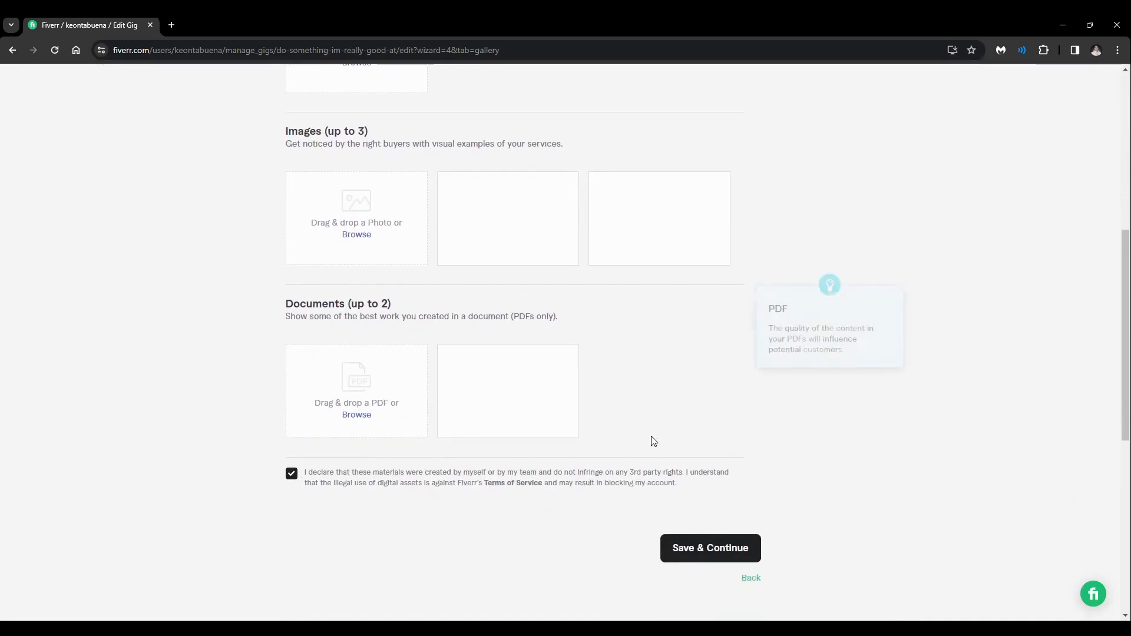
scroll(560, 428, up, 1)
scroll(685, 466, down, 2)
click(713, 433)
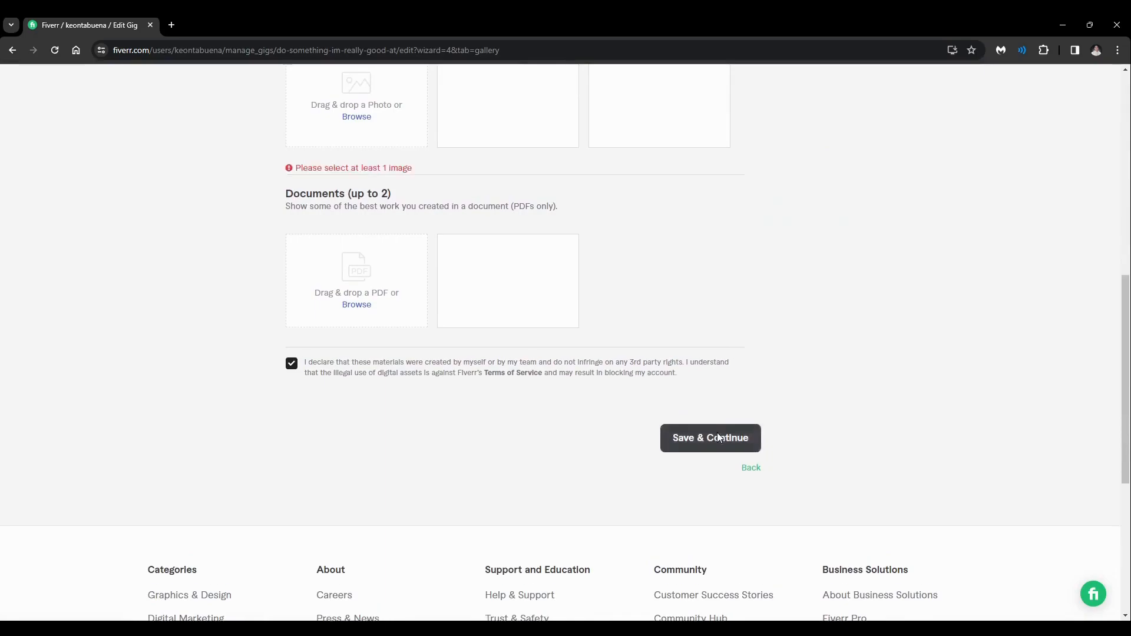
Upload the blue "Video Editing High Quality" banner as the first image in the gig gallery.
click(352, 476)
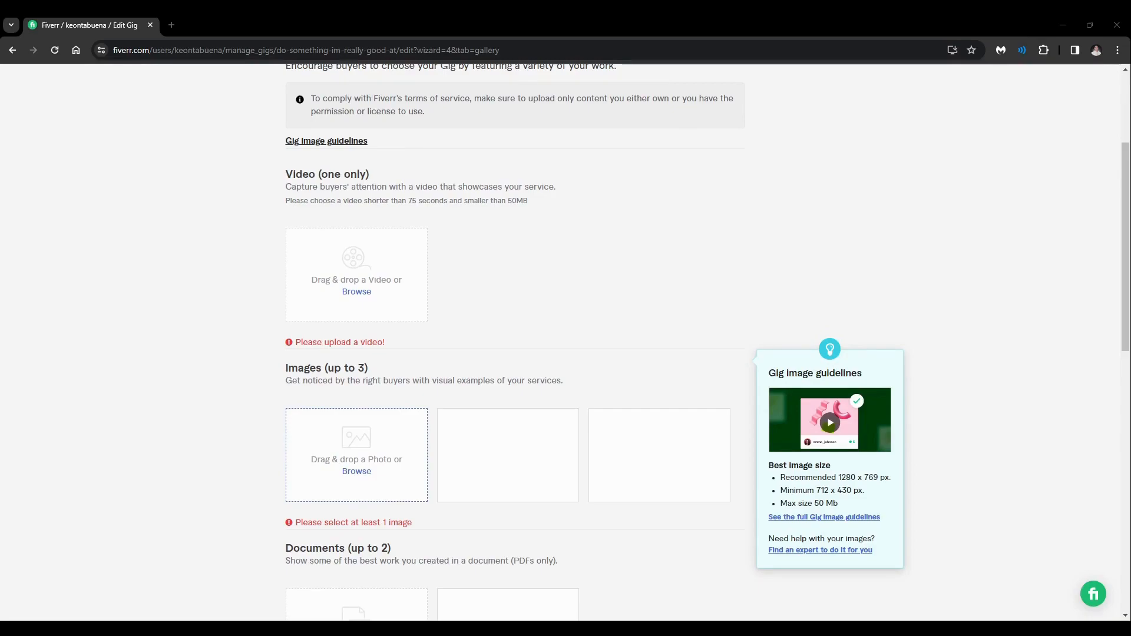
double_click(352, 274)
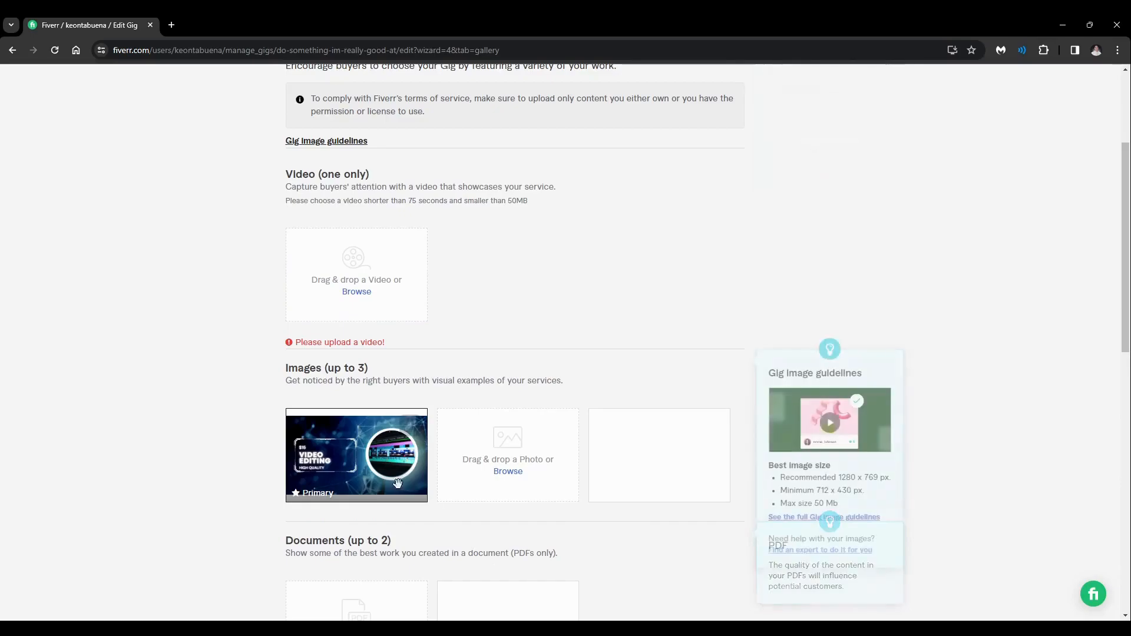
Review the gallery page's video upload requirement, image and document sections, ownership declaration, and the remaining publish stage.
scroll(372, 372, up, 2)
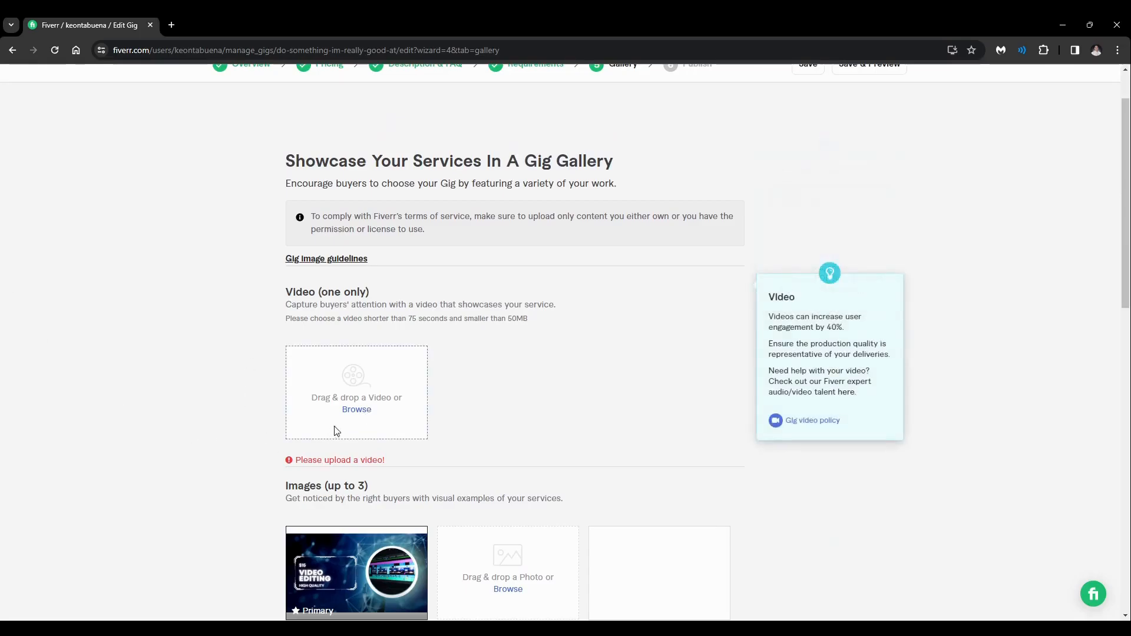
scroll(608, 452, down, 4)
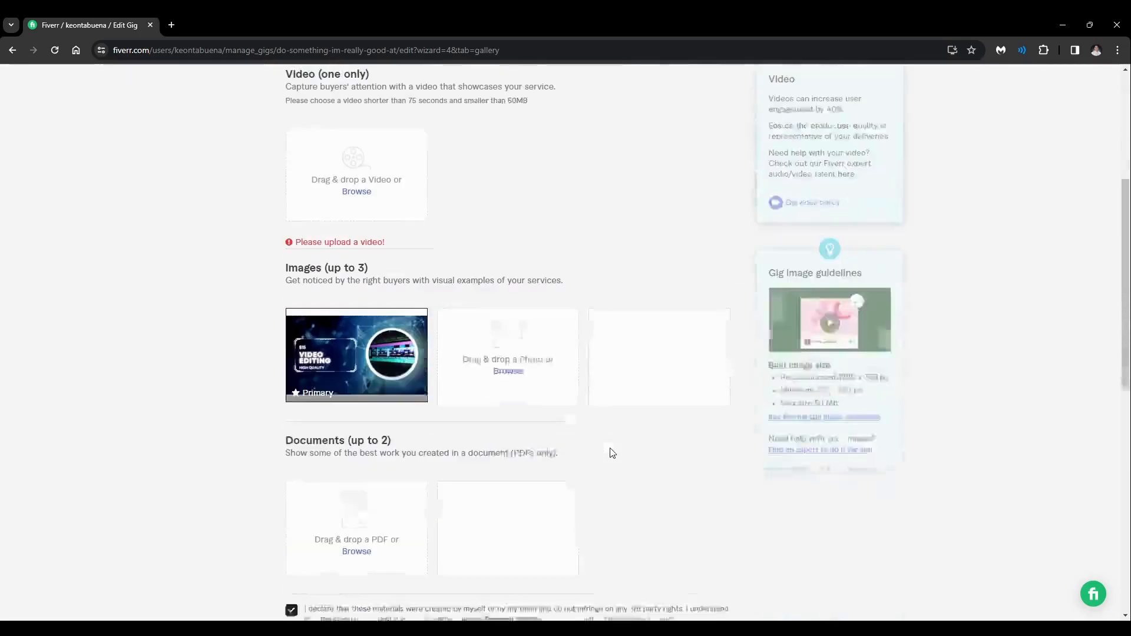
scroll(588, 426, up, 5)
scroll(587, 425, down, 12)
scroll(677, 462, up, 11)
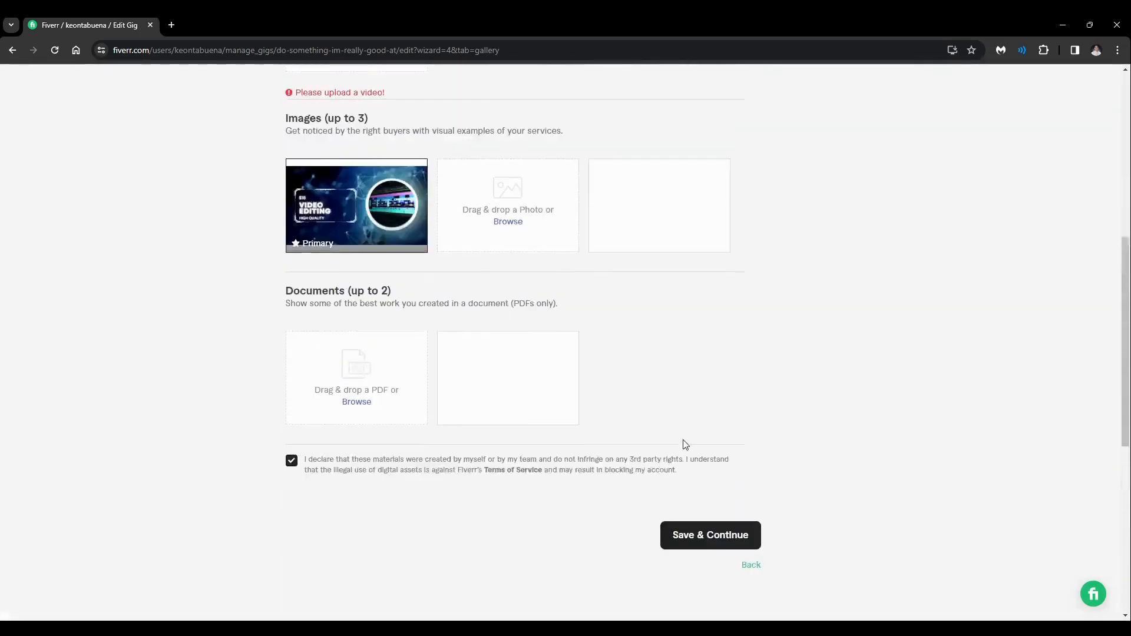
scroll(660, 479, down, 4)
scroll(636, 474, down, 3)
scroll(613, 465, up, 6)
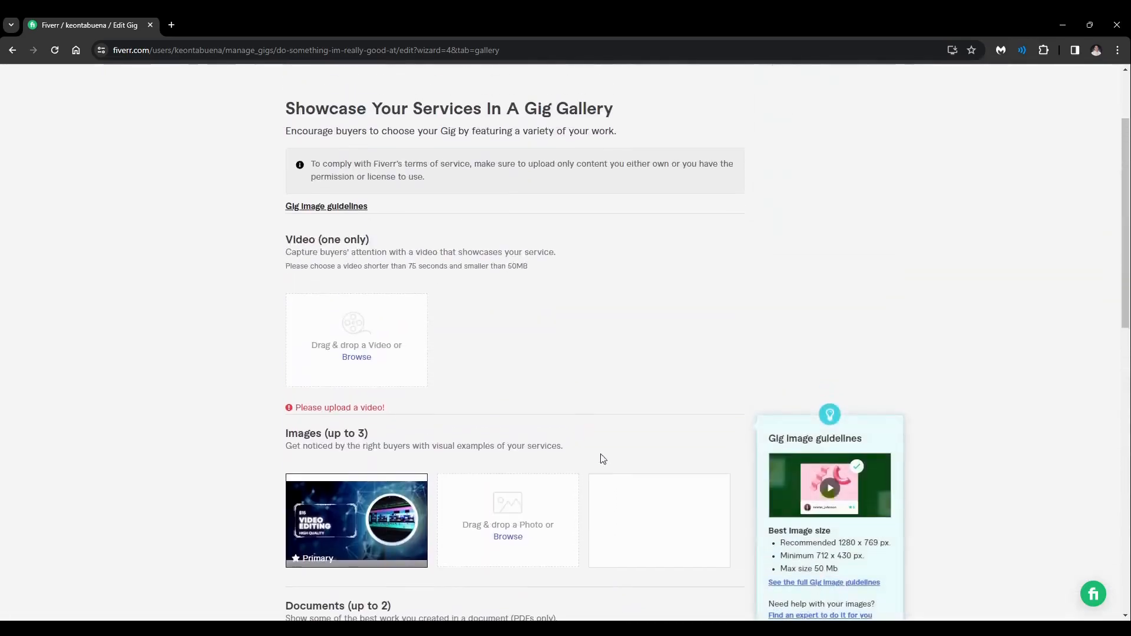
scroll(619, 455, down, 1)
scroll(703, 424, up, 3)
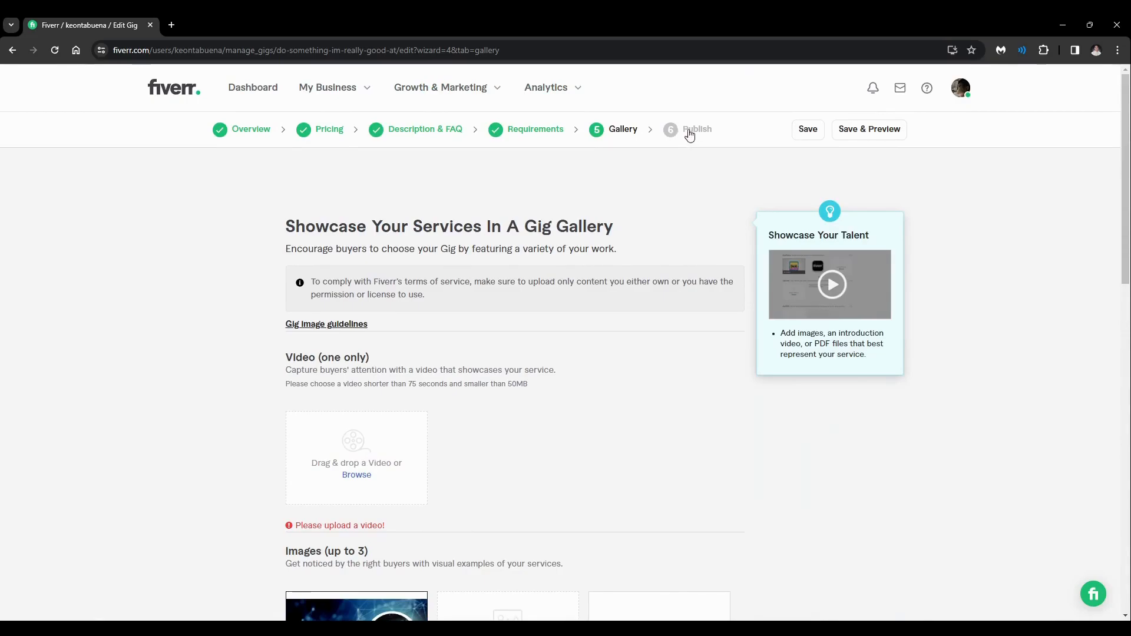
scroll(675, 366, down, 4)
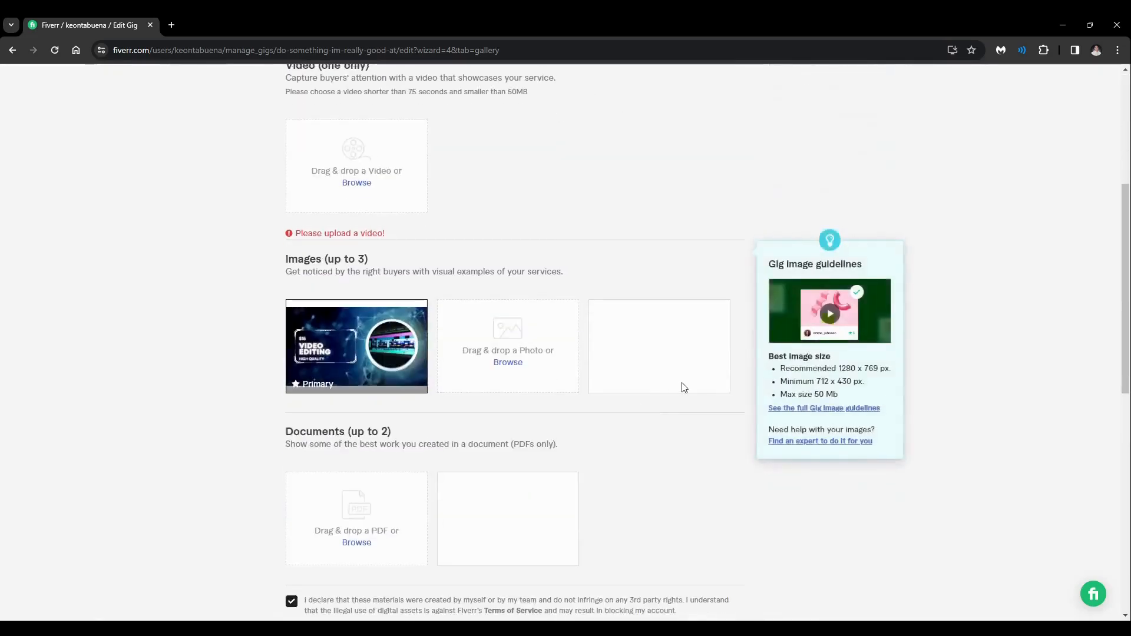
scroll(707, 380, up, 3)
scroll(960, 424, down, 5)
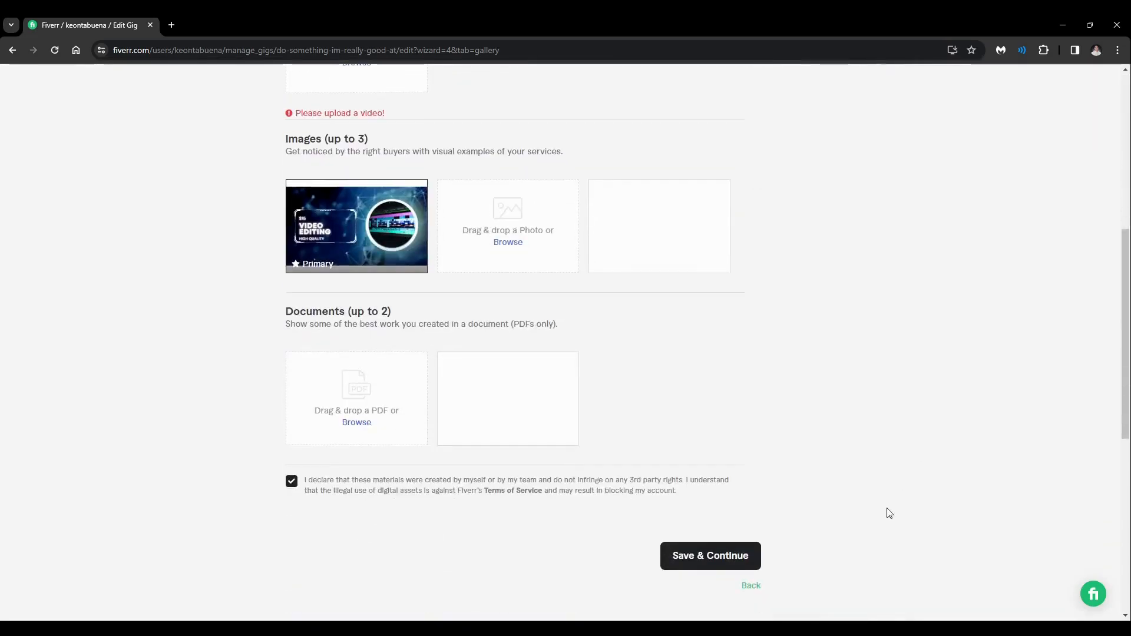
scroll(896, 500, up, 7)
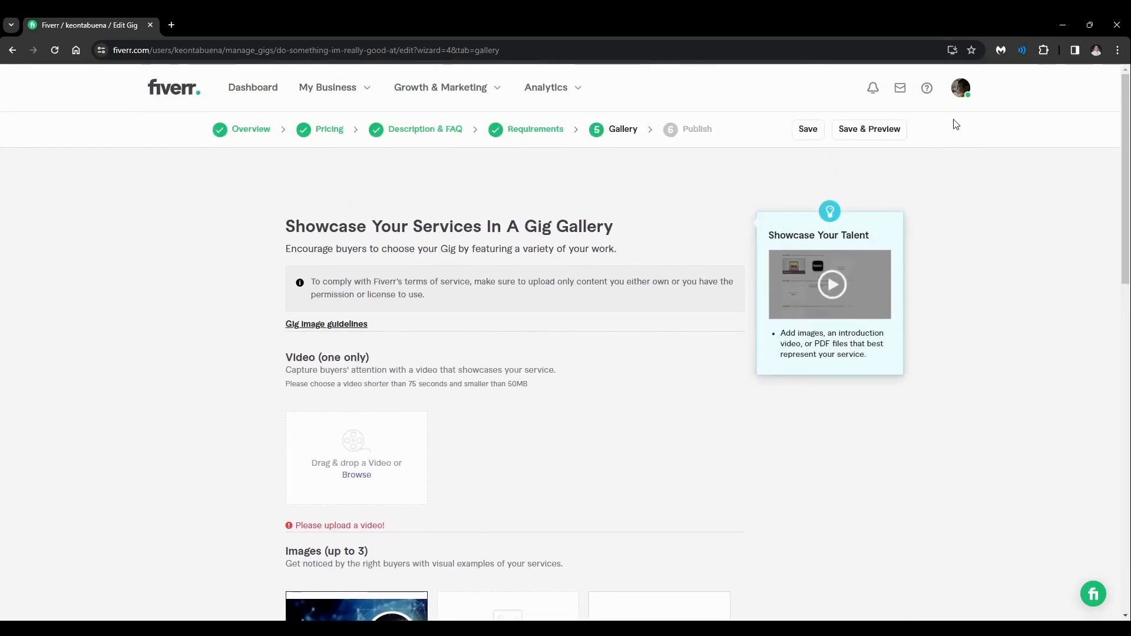
scroll(746, 451, down, 3)
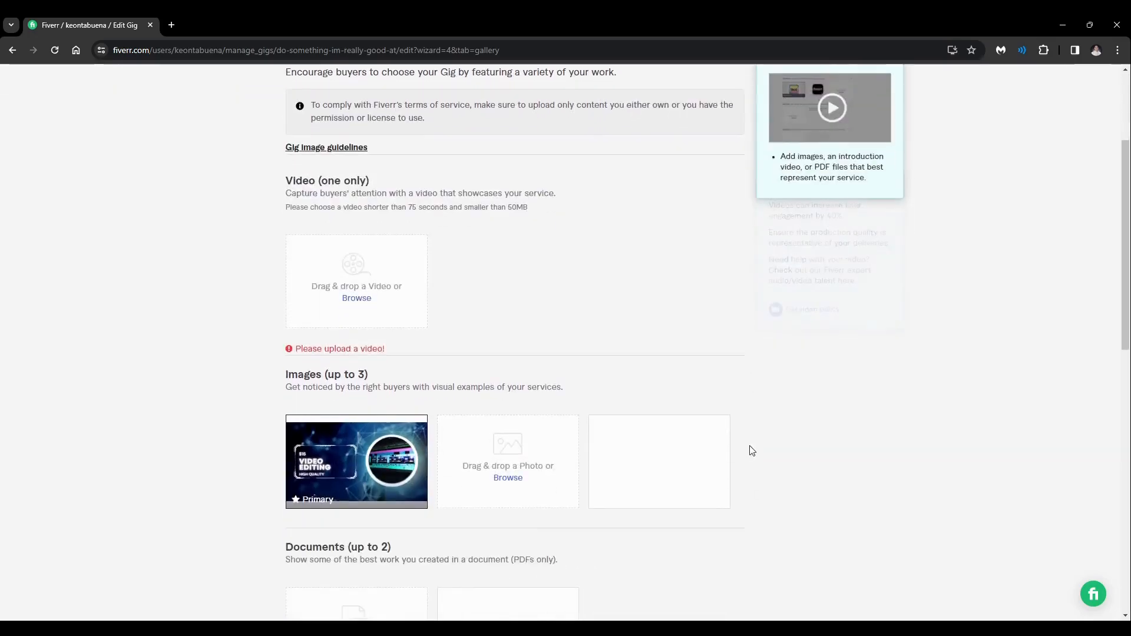
scroll(978, 451, up, 3)
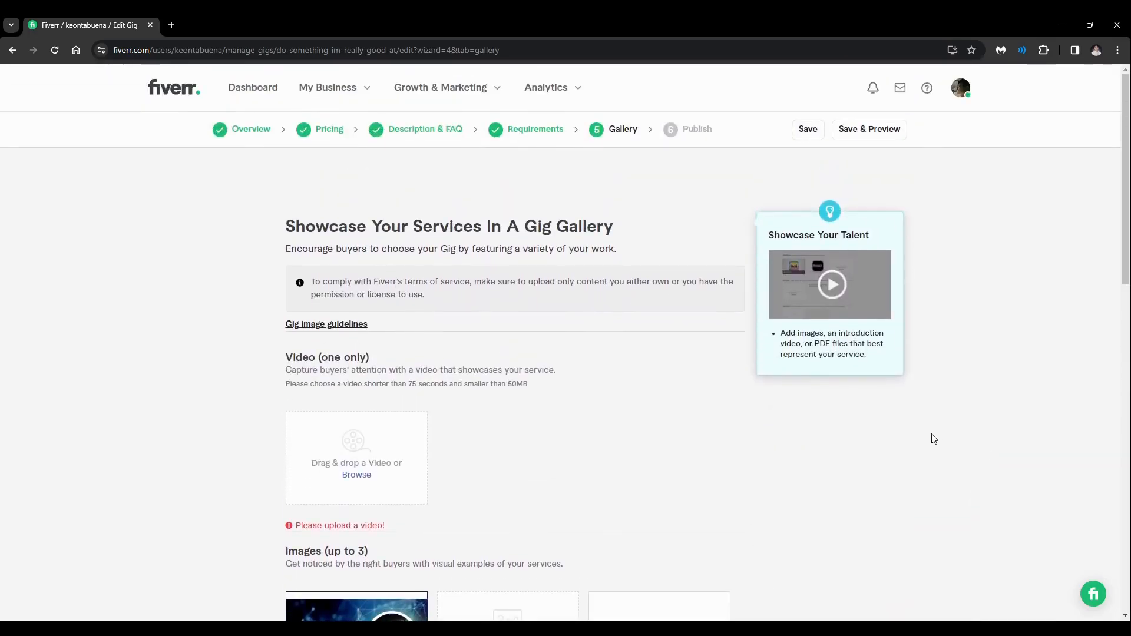
scroll(895, 436, down, 2)
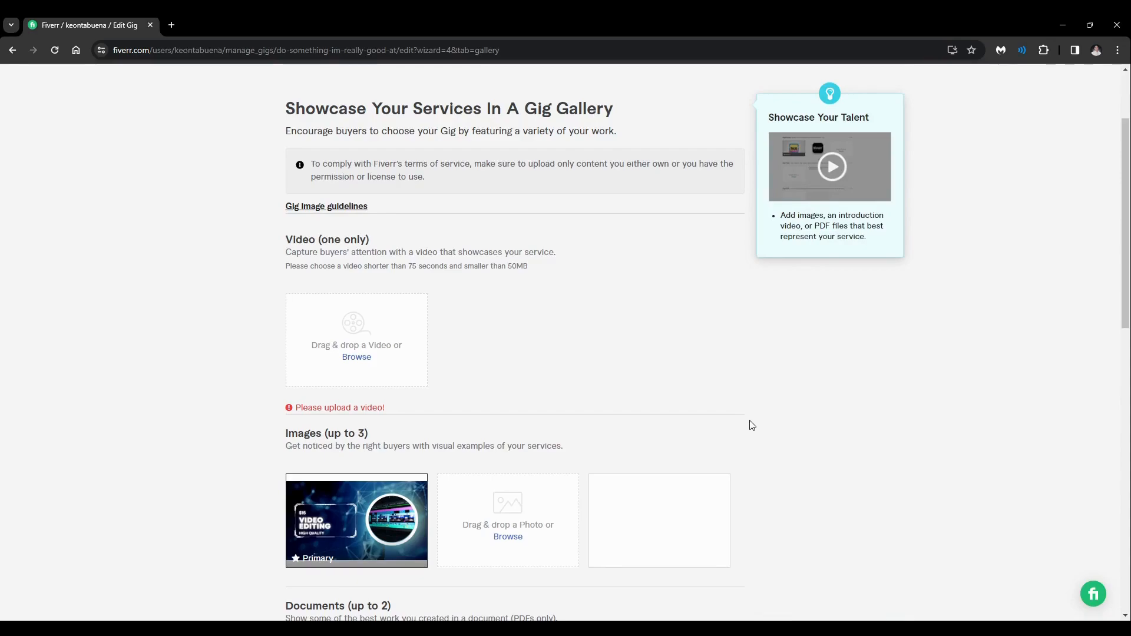
scroll(754, 436, up, 2)
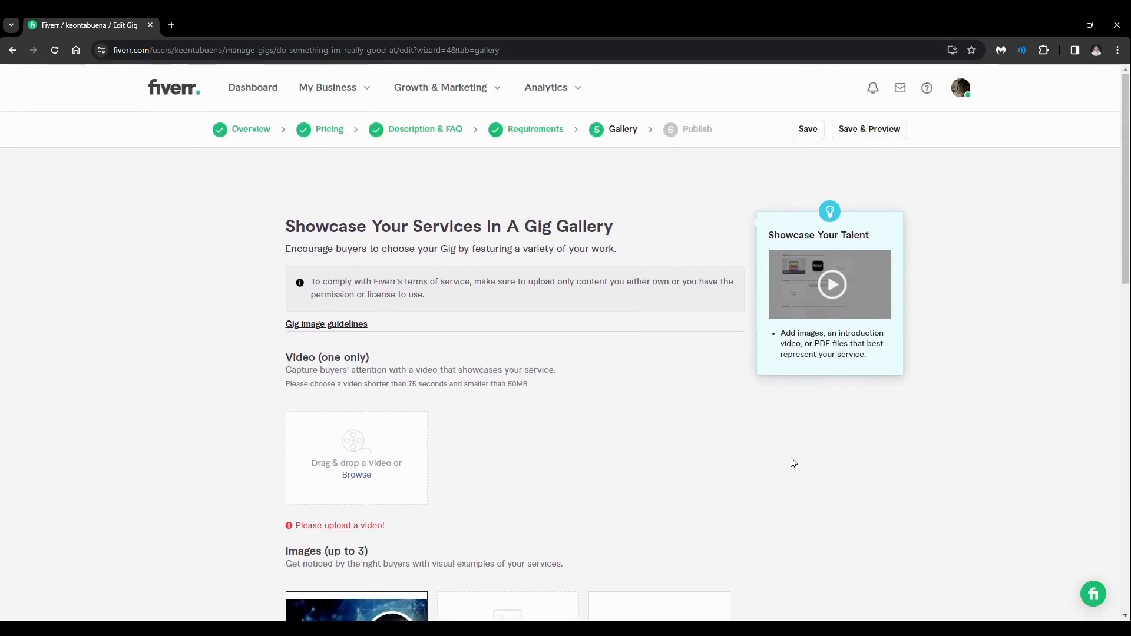